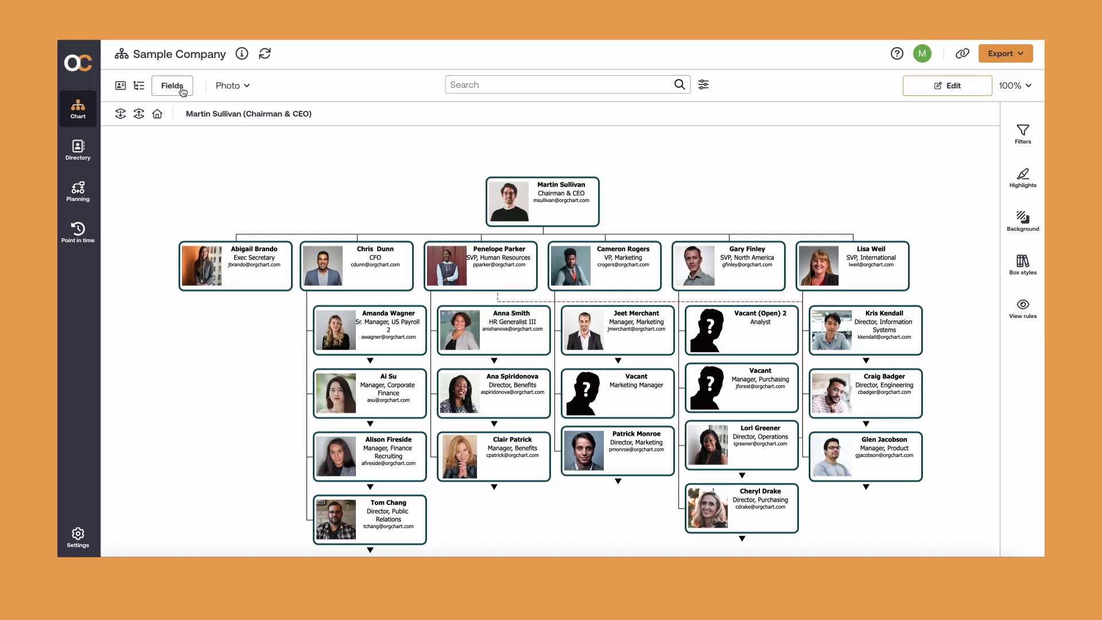
- Preview the Hybrid Workforce and Headcount-Photo views, then return the chart to the Standard view
click(238, 90)
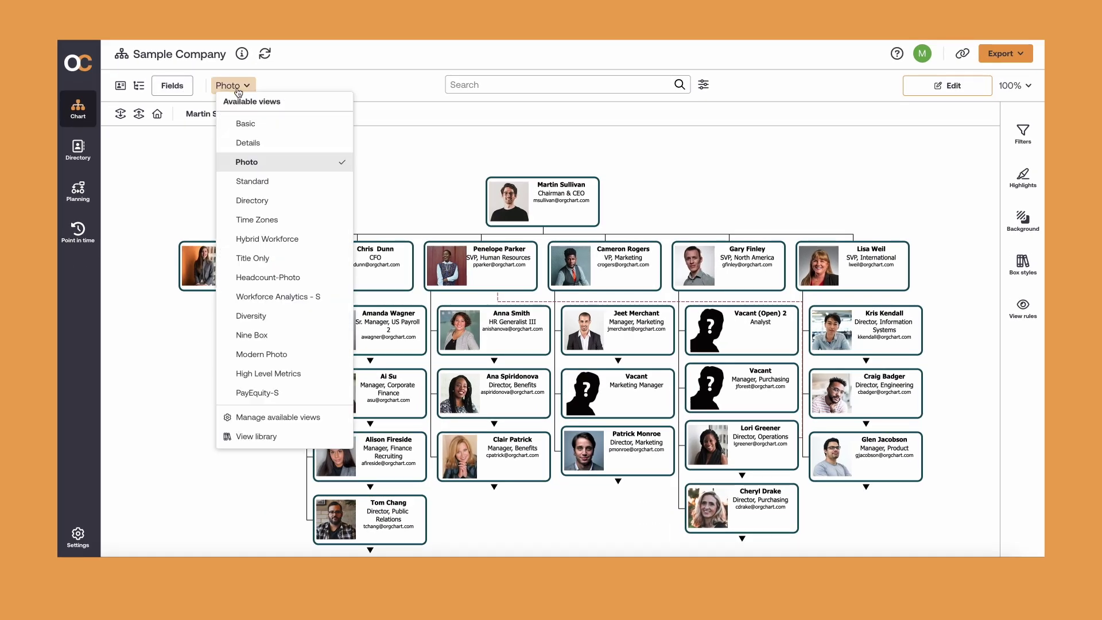
click(275, 240)
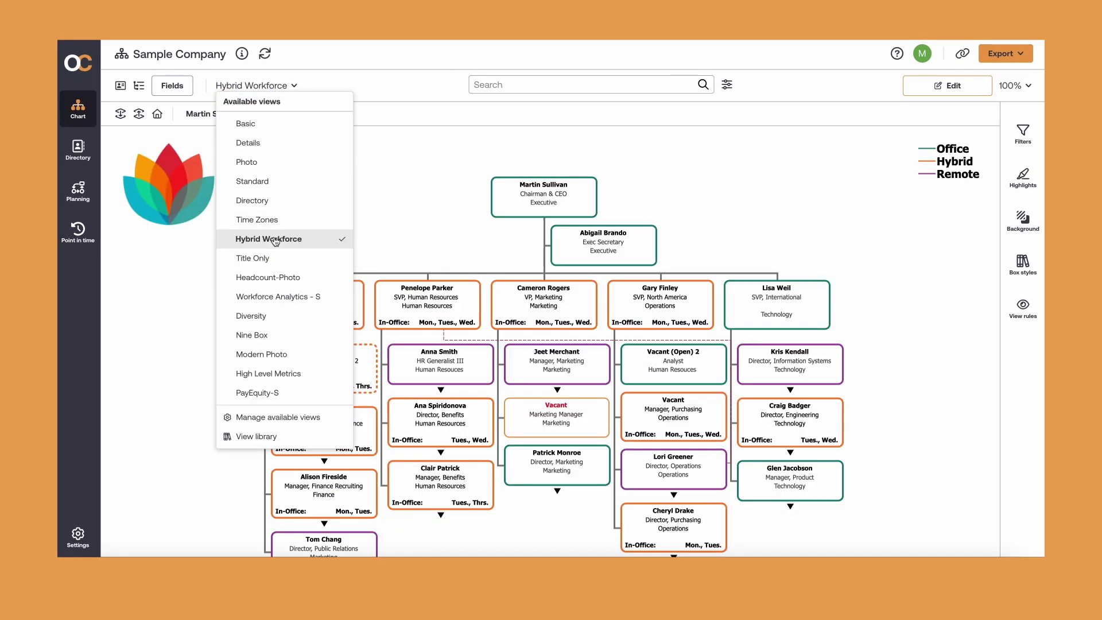
click(280, 278)
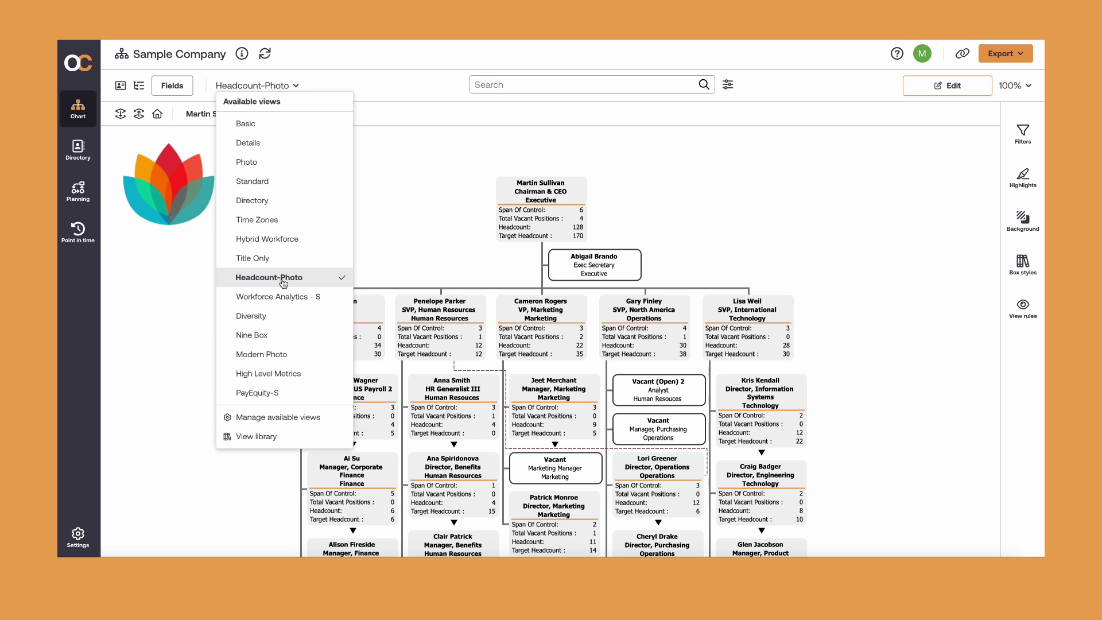
click(284, 295)
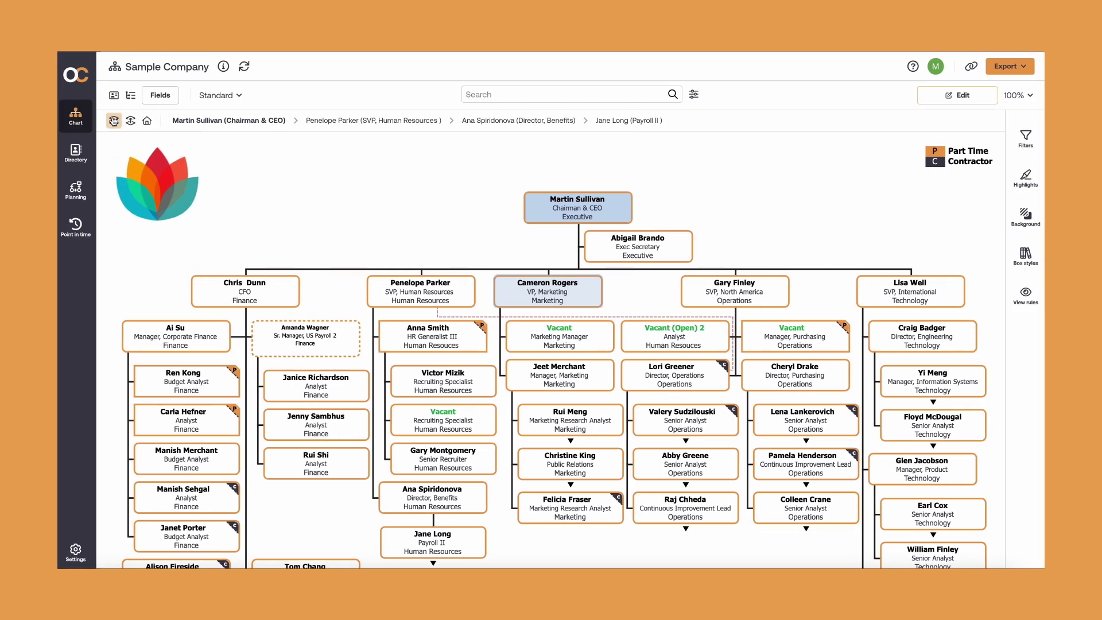
click(114, 121)
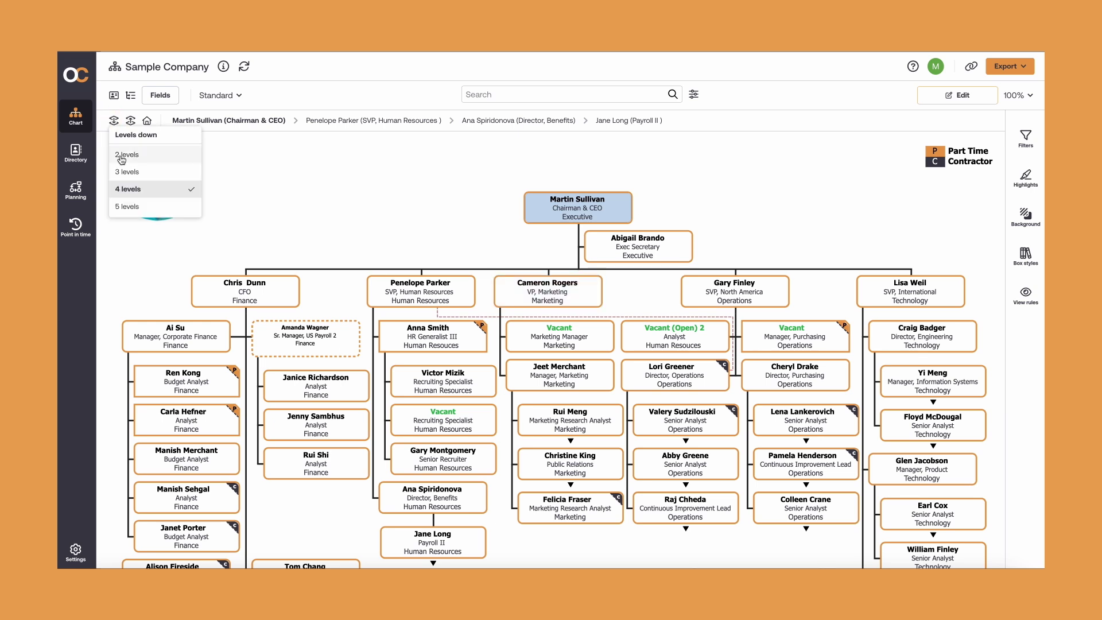
click(131, 182)
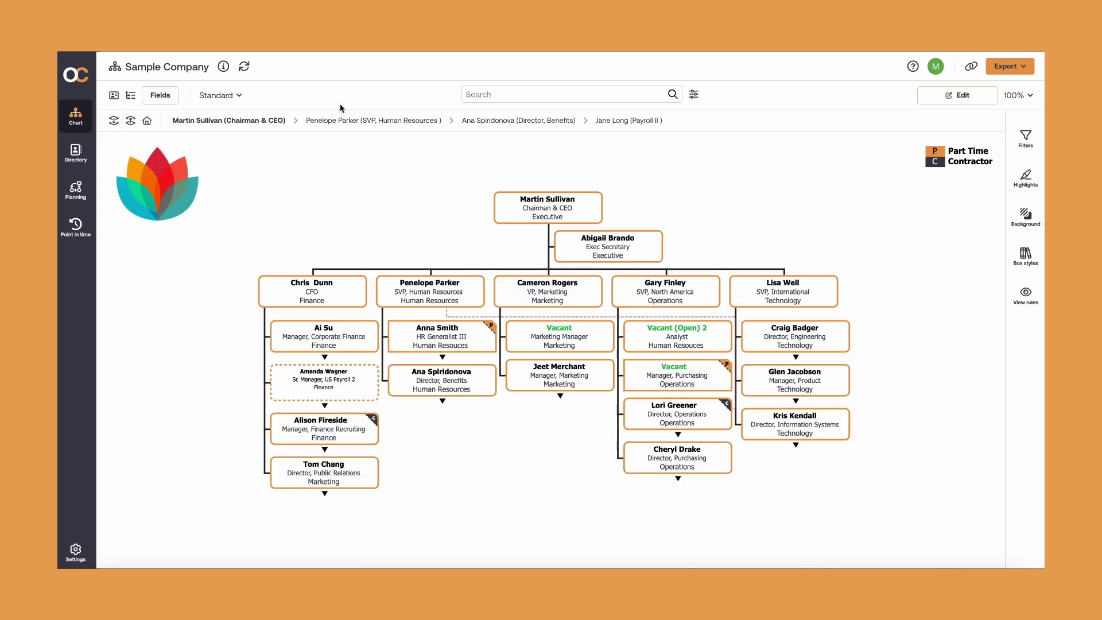
click(442, 357)
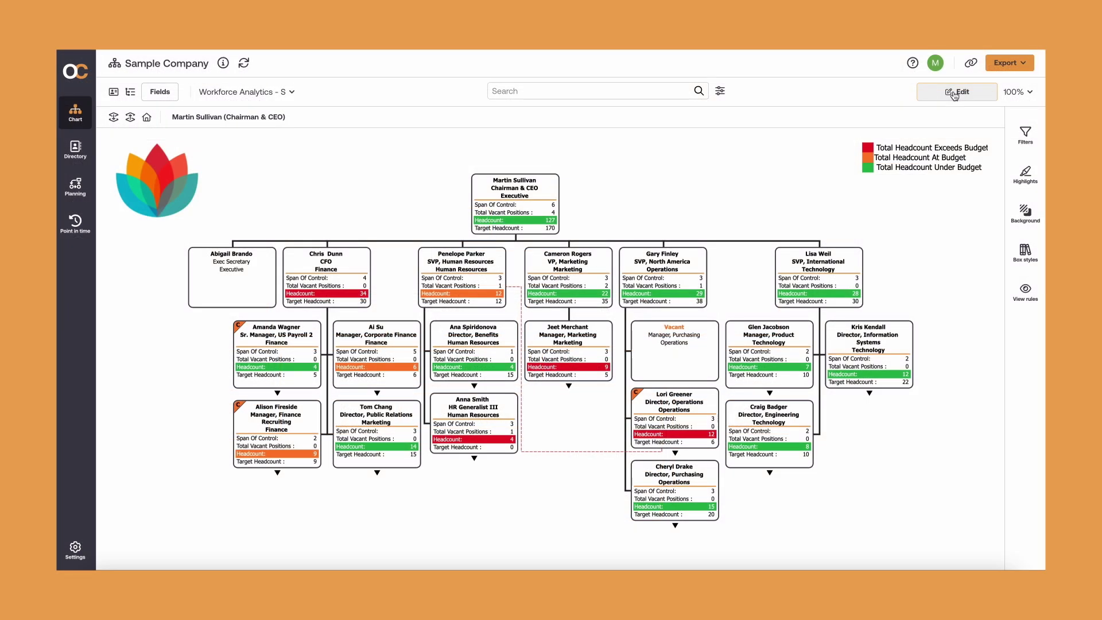
click(955, 93)
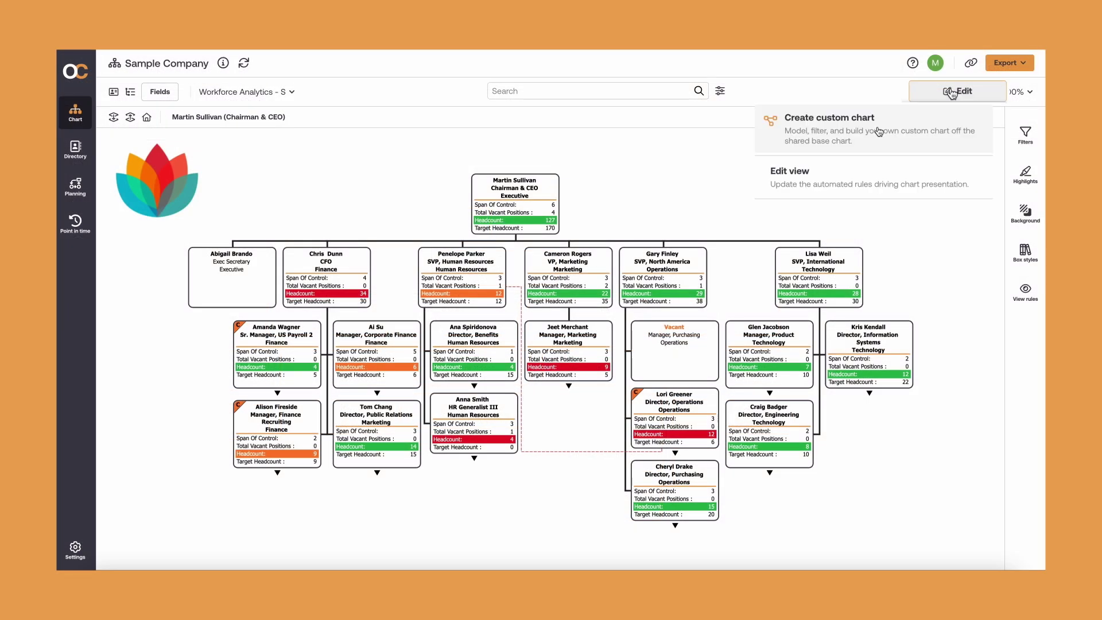
click(870, 137)
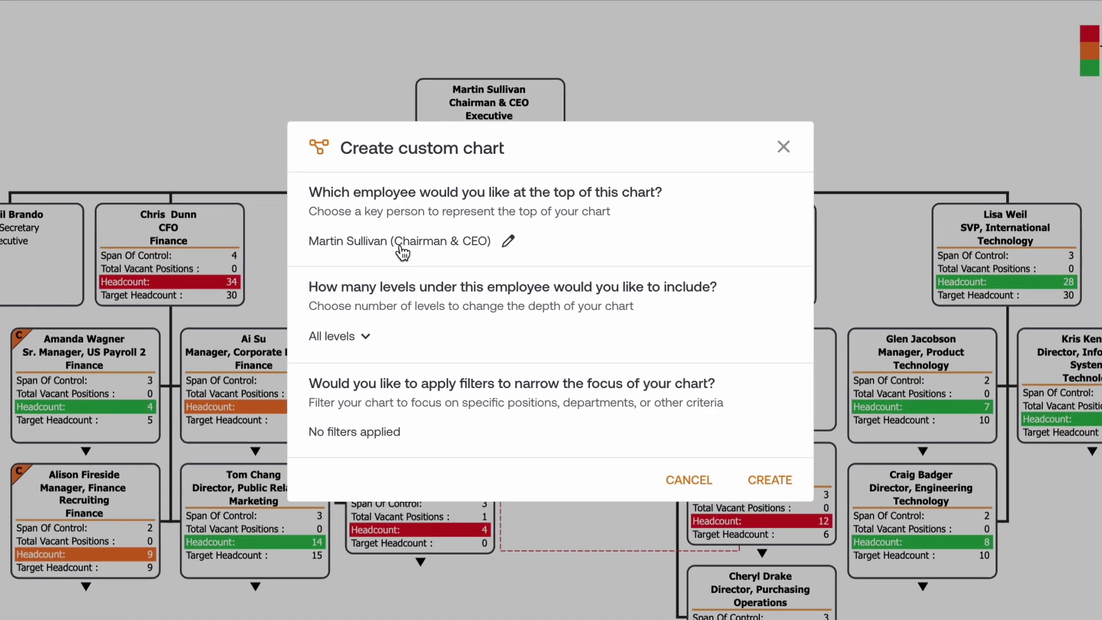
click(401, 246)
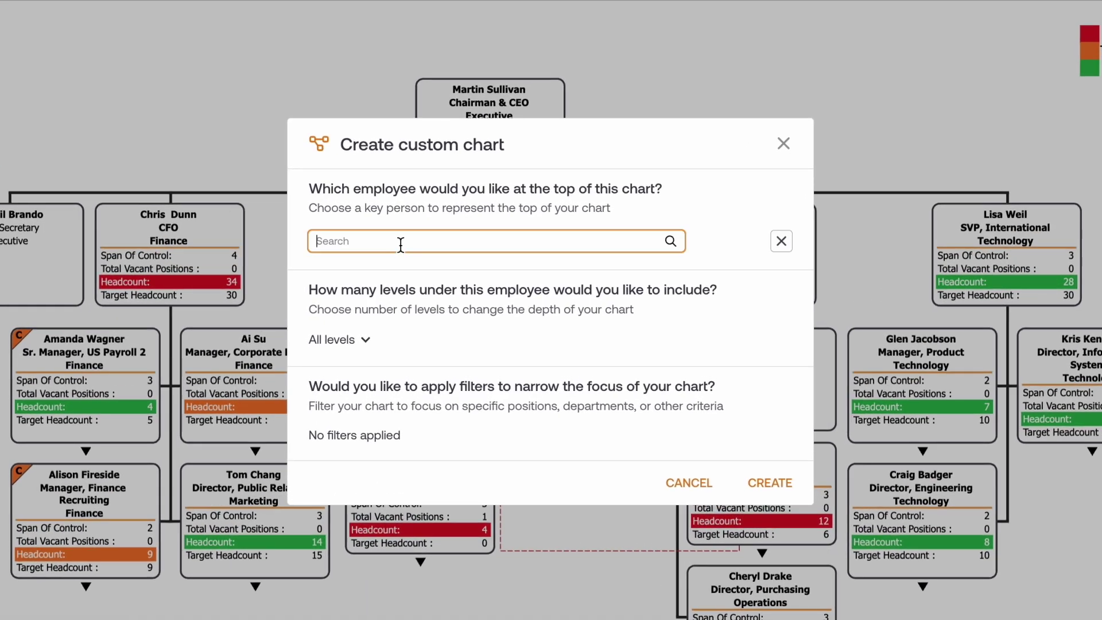
text(lisa)
click(436, 268)
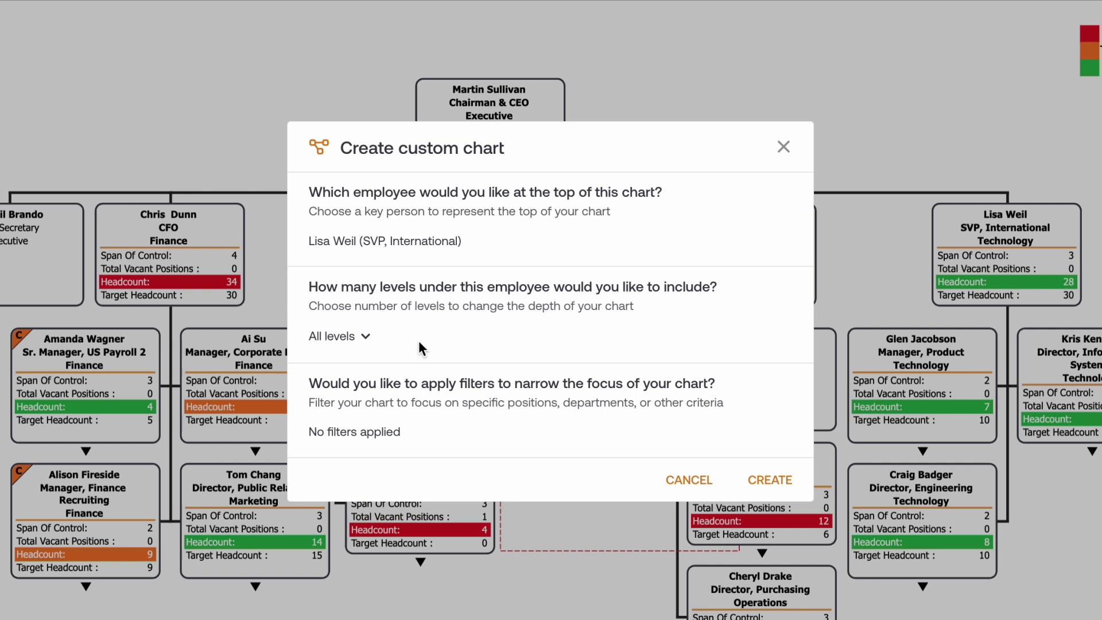
click(334, 337)
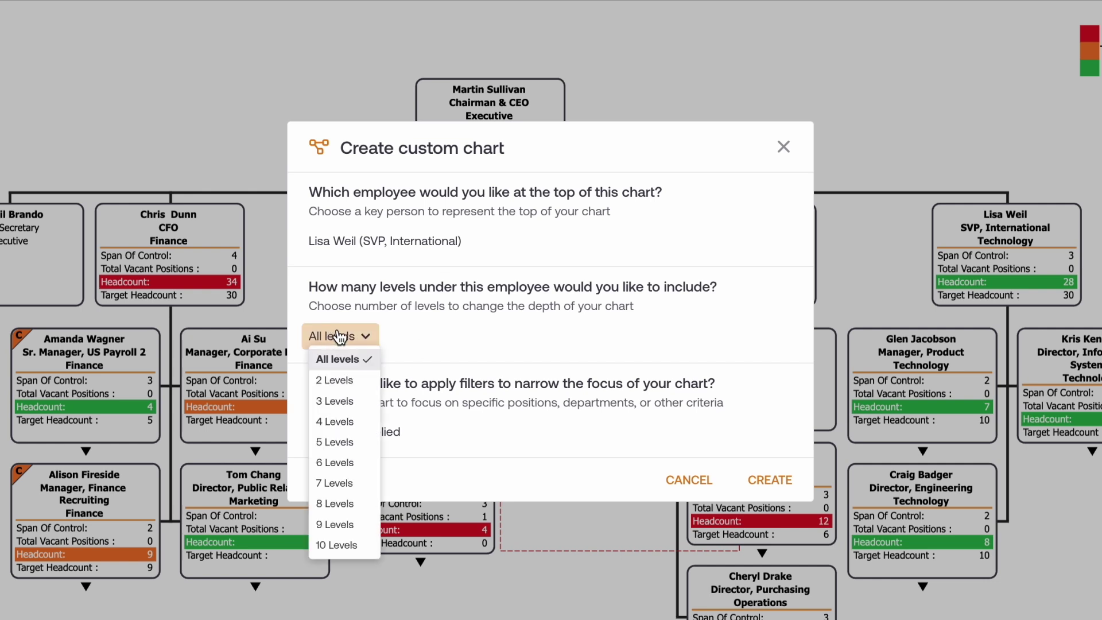
click(336, 401)
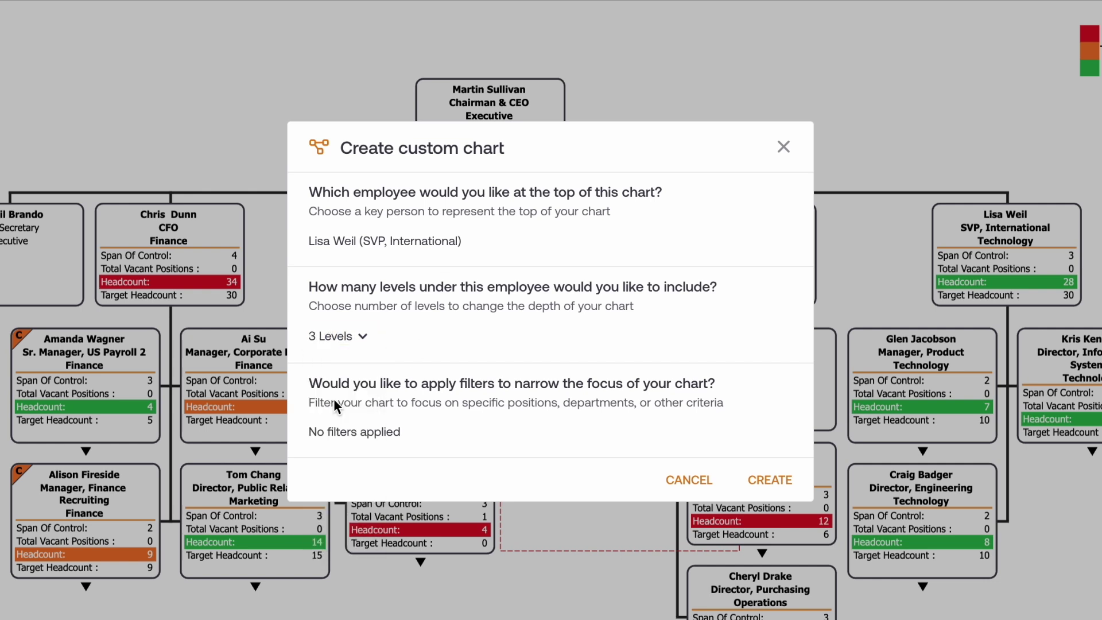
- Add a Department filter to the custom chart
click(355, 440)
click(368, 406)
text(department)
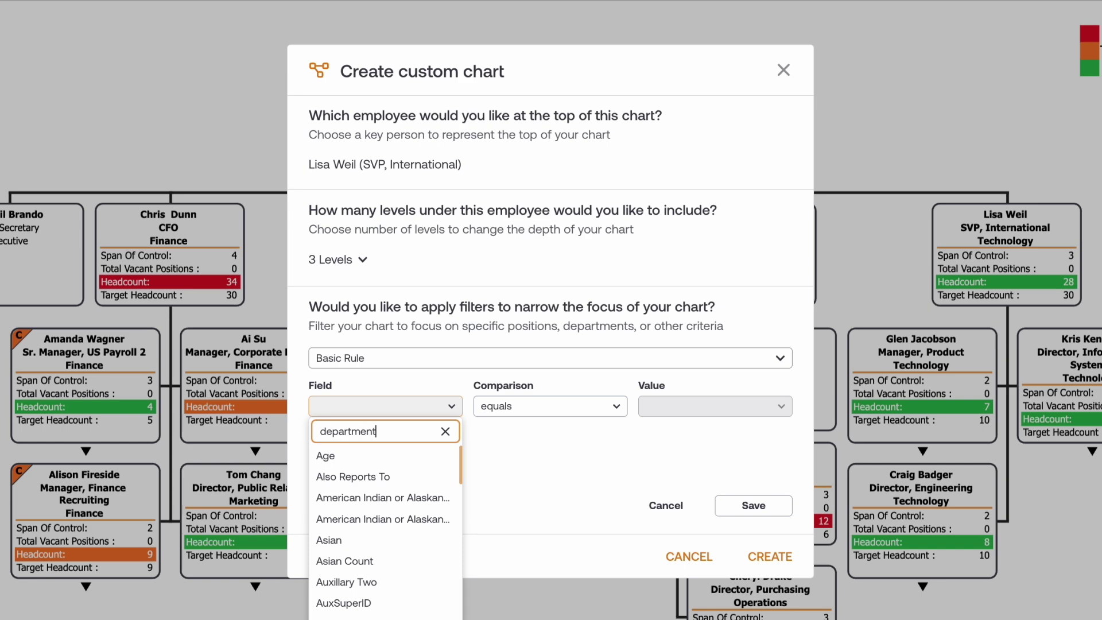
click(356, 456)
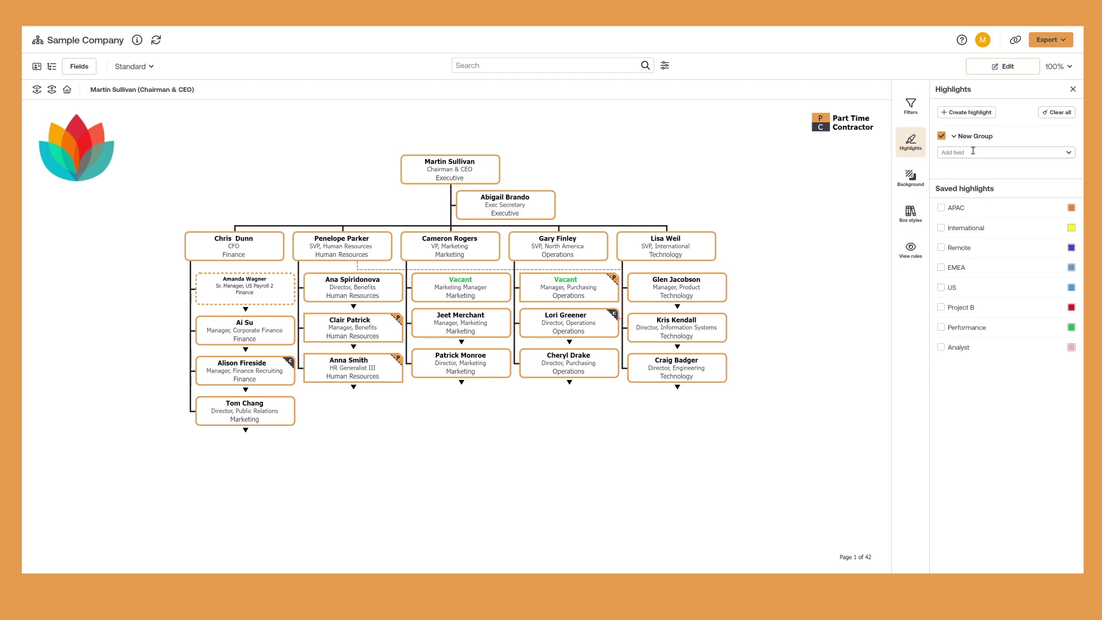
- Highlight San Francisco staff using the WorkLocation field
click(973, 151)
text(work)
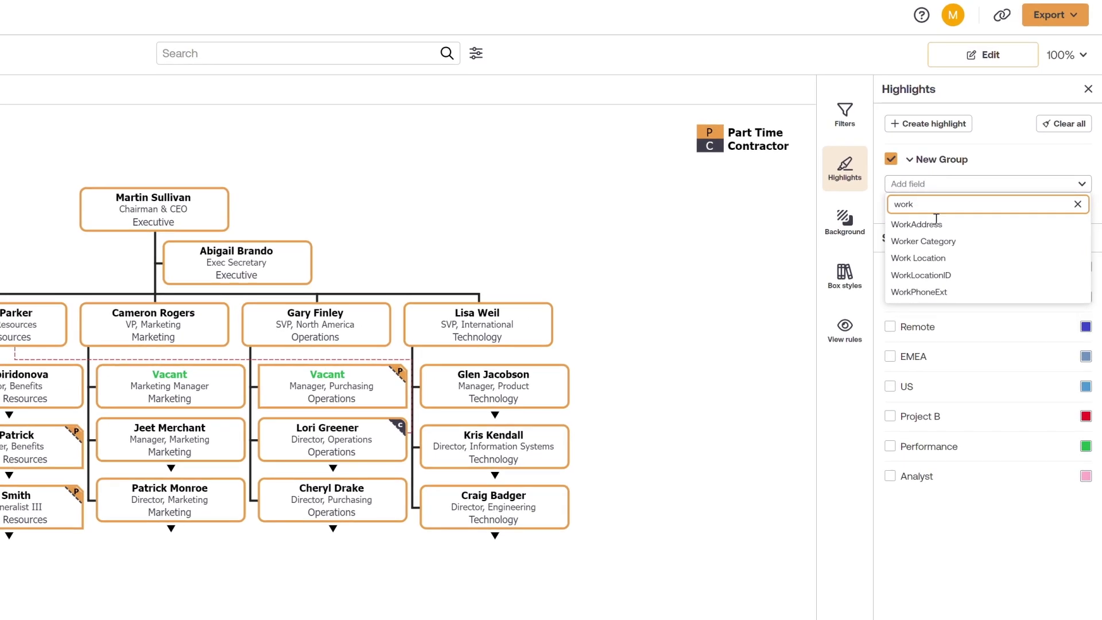
click(921, 259)
click(905, 211)
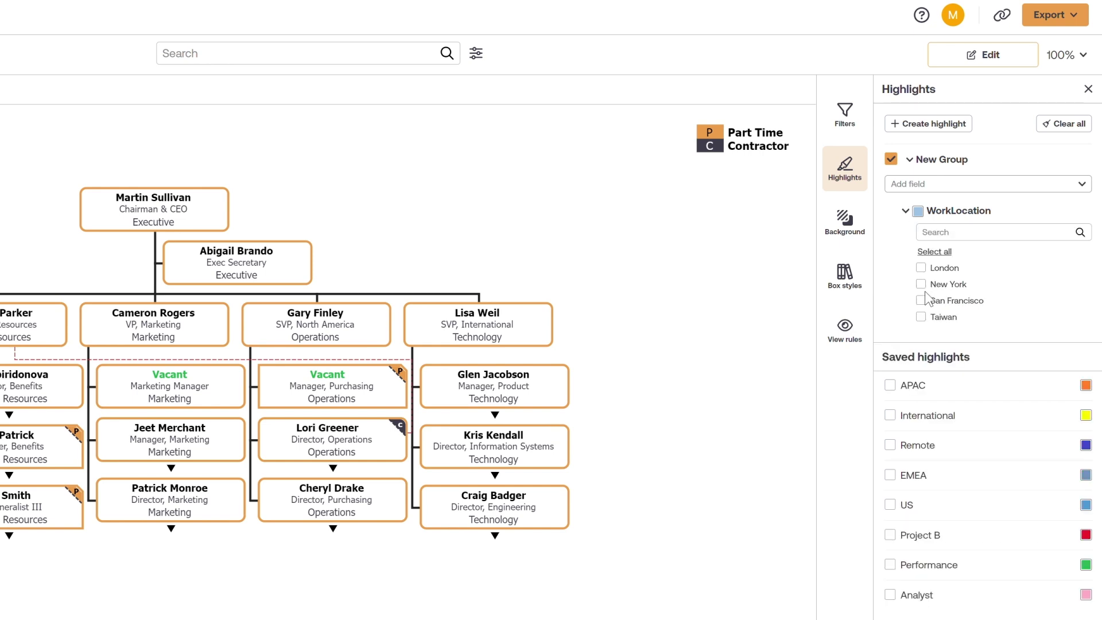
click(921, 301)
- Add a second highlight group marking the Marketing department in yellow
click(909, 347)
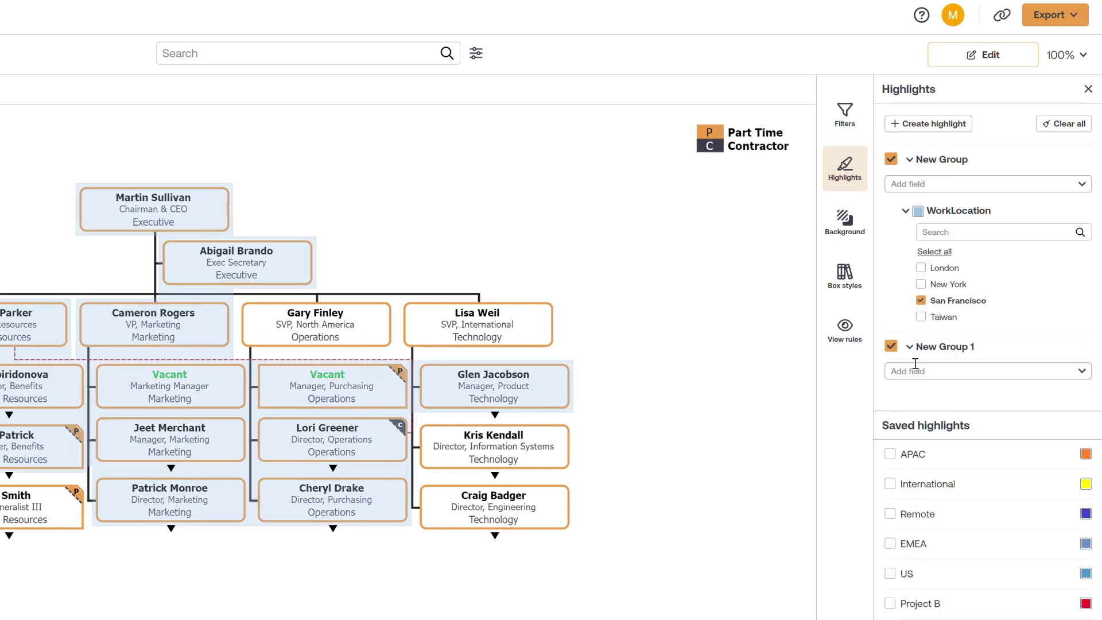
click(916, 367)
text(dep)
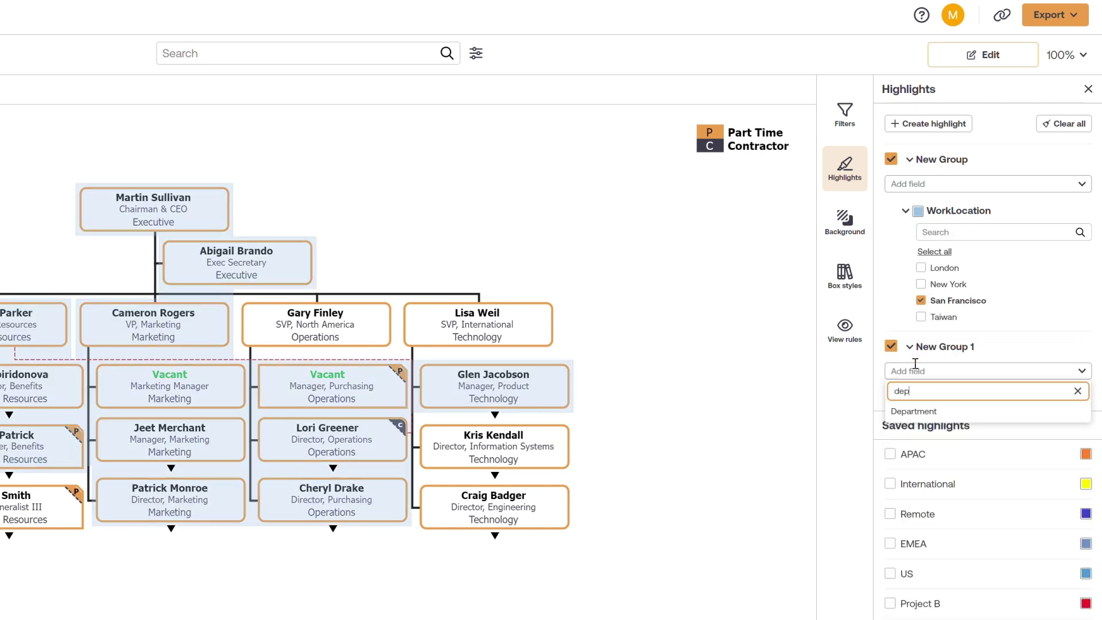
click(916, 409)
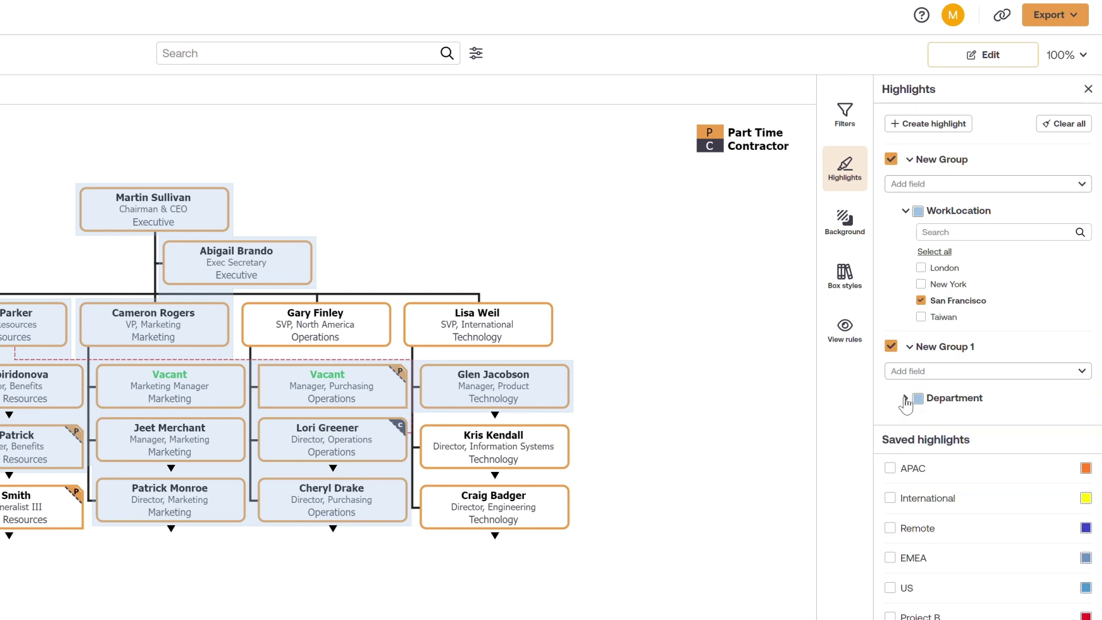
click(906, 398)
click(921, 504)
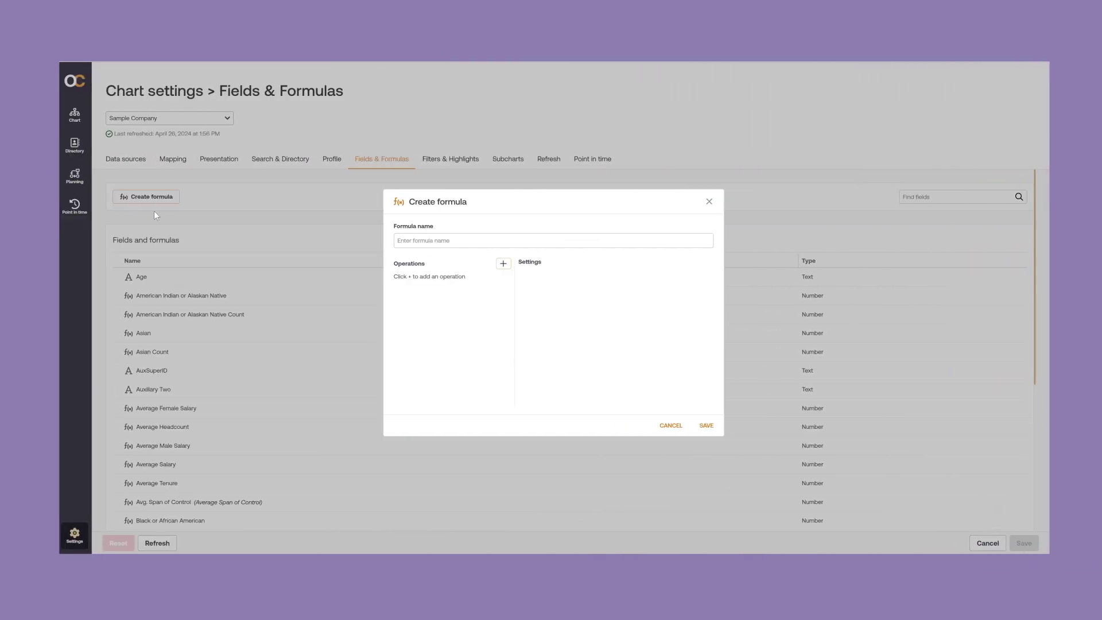
- Save an 'Avg. Span of Control' formula averaging Span Of Control across All Levels
click(415, 240)
text(Avg. Span of Control)
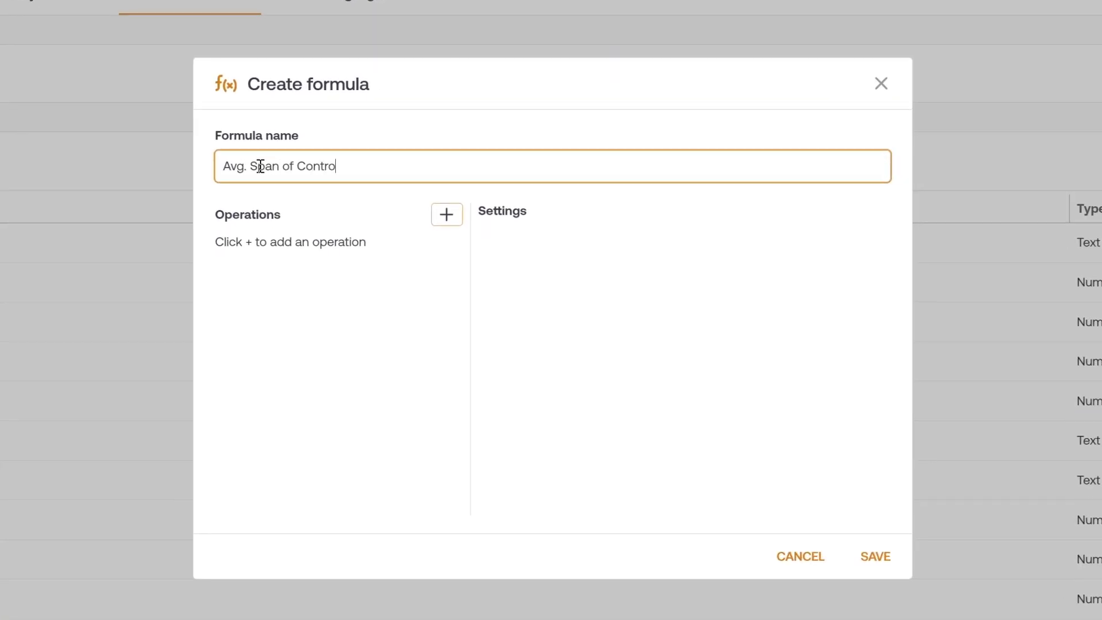
click(443, 217)
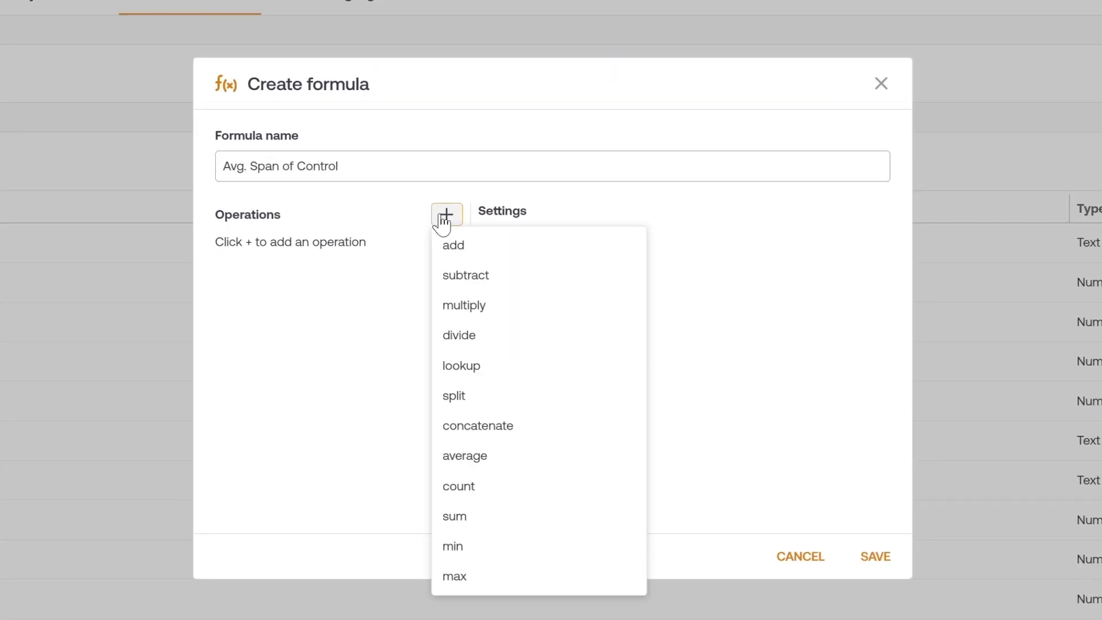
click(465, 455)
click(568, 272)
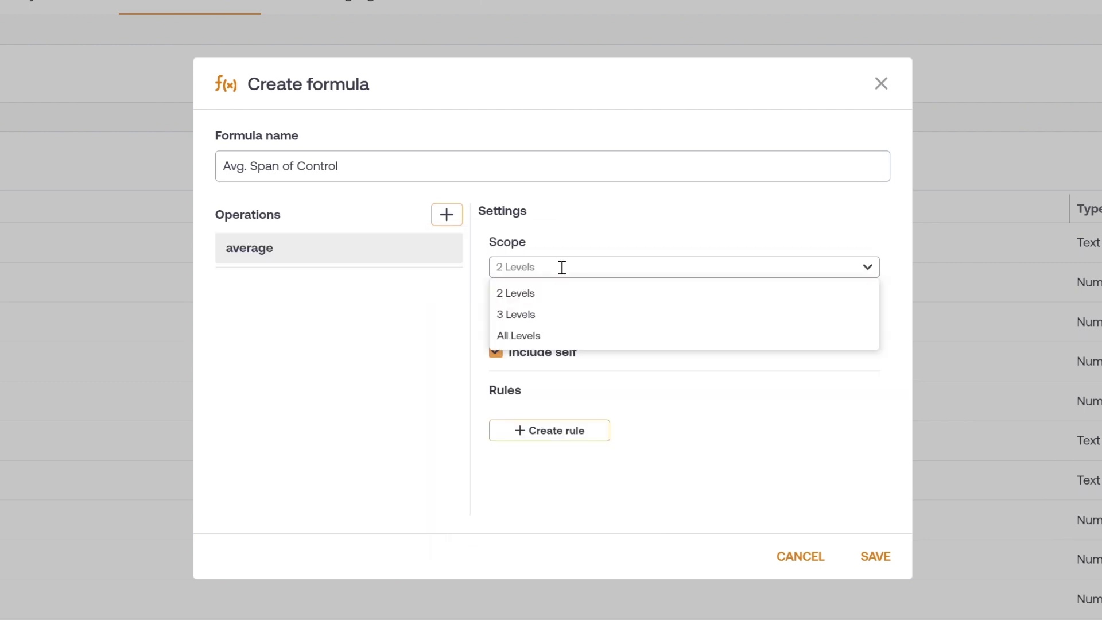
click(560, 339)
click(566, 326)
text(span)
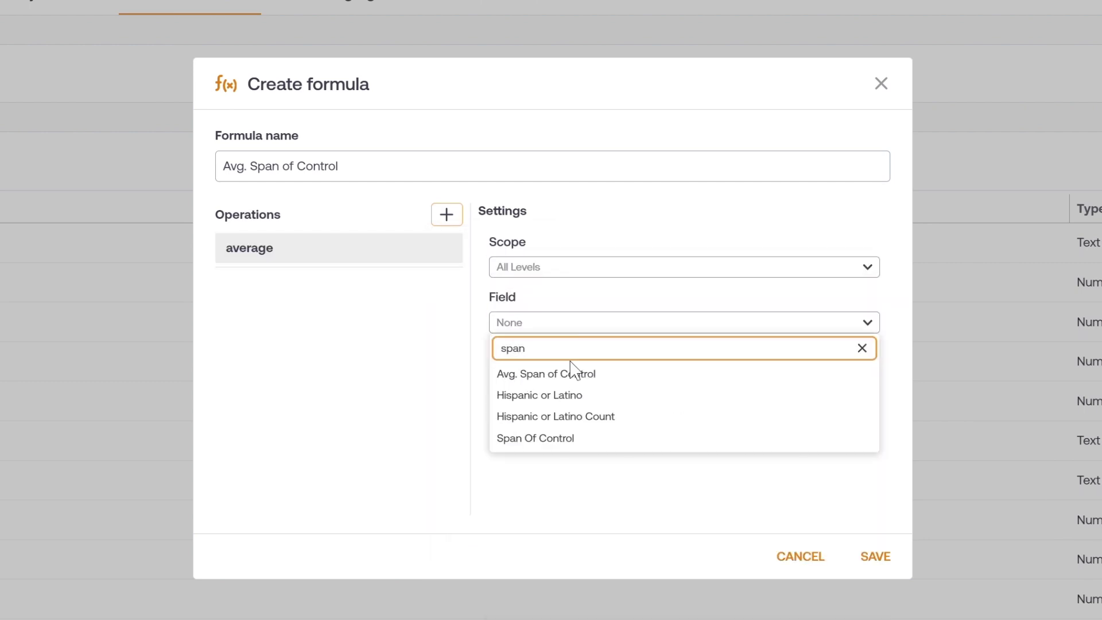
click(587, 439)
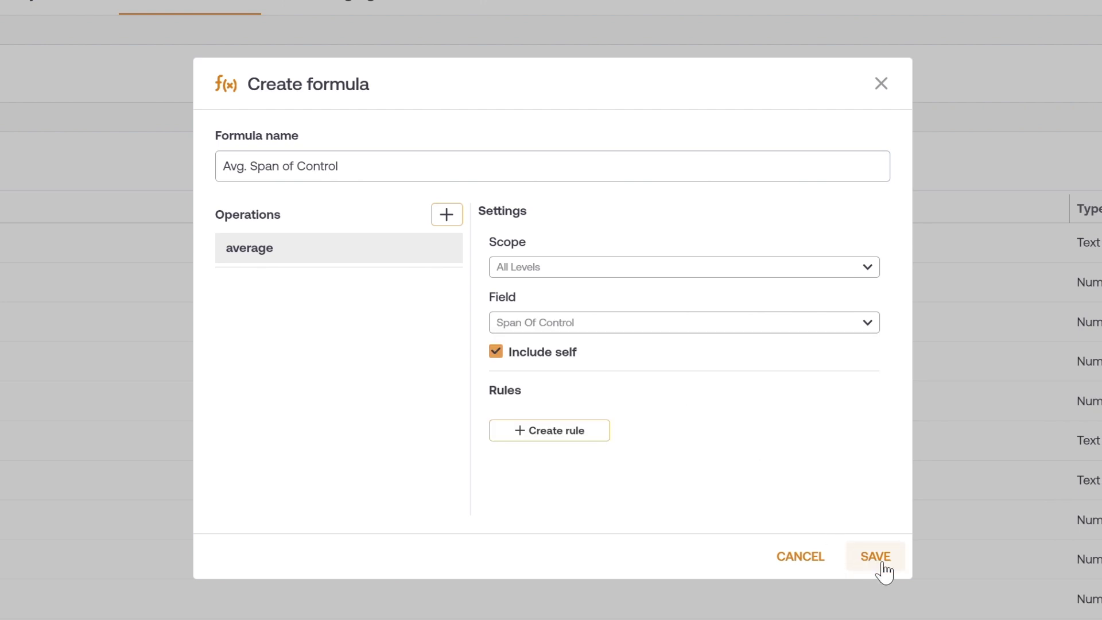
click(875, 557)
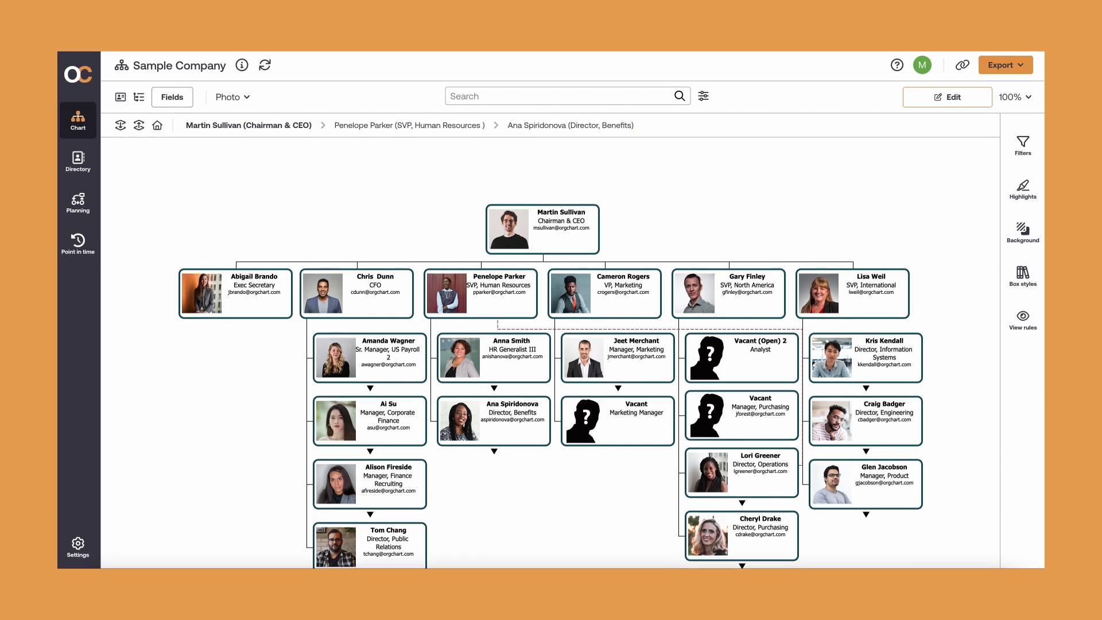
- Show the chart three levels below the top
click(120, 253)
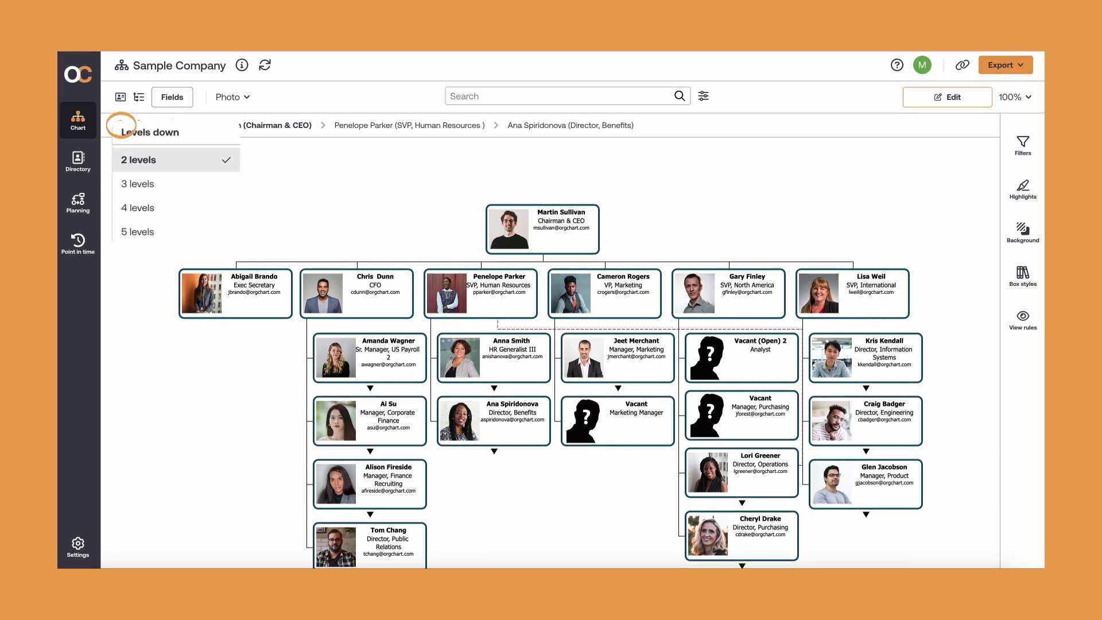
click(173, 185)
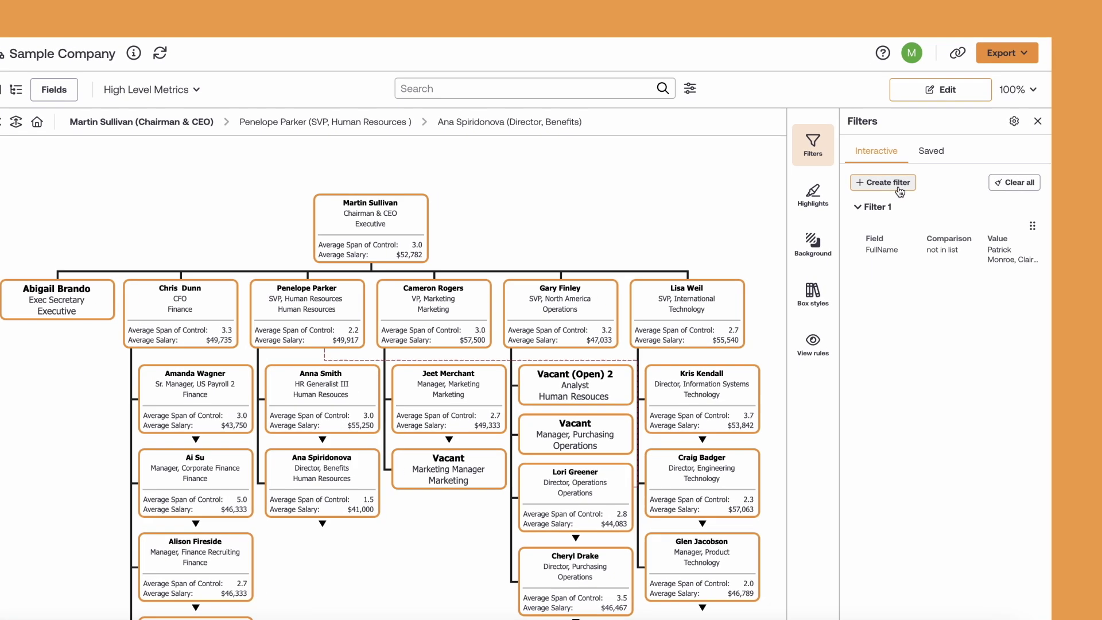
- Add Filter 2 with Department equals Technology
click(893, 189)
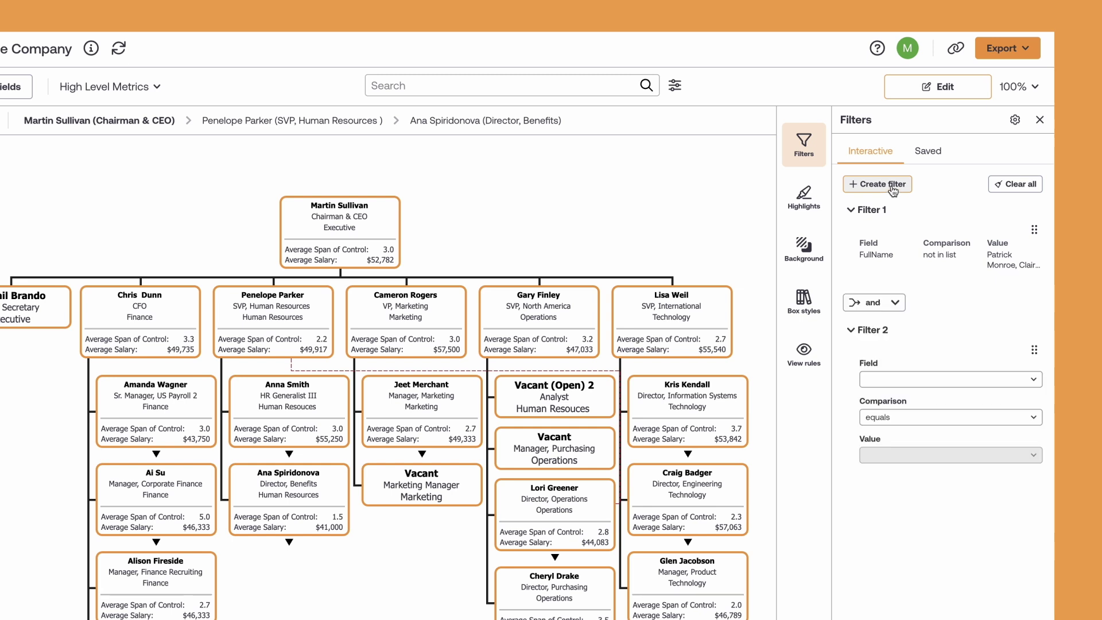
click(901, 382)
text(depart)
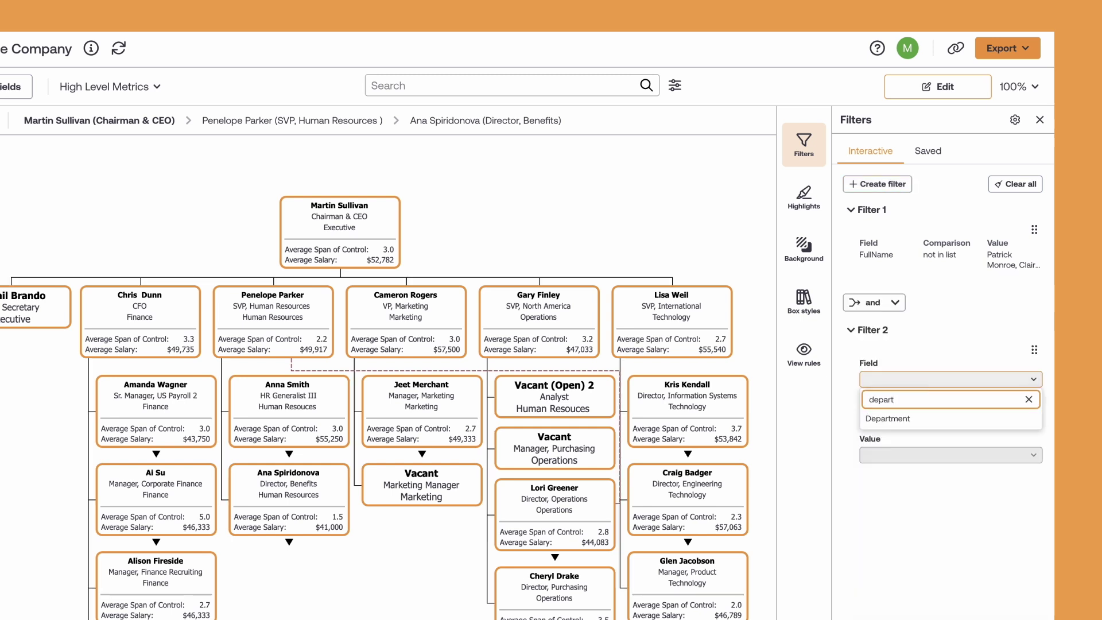
click(902, 425)
click(899, 457)
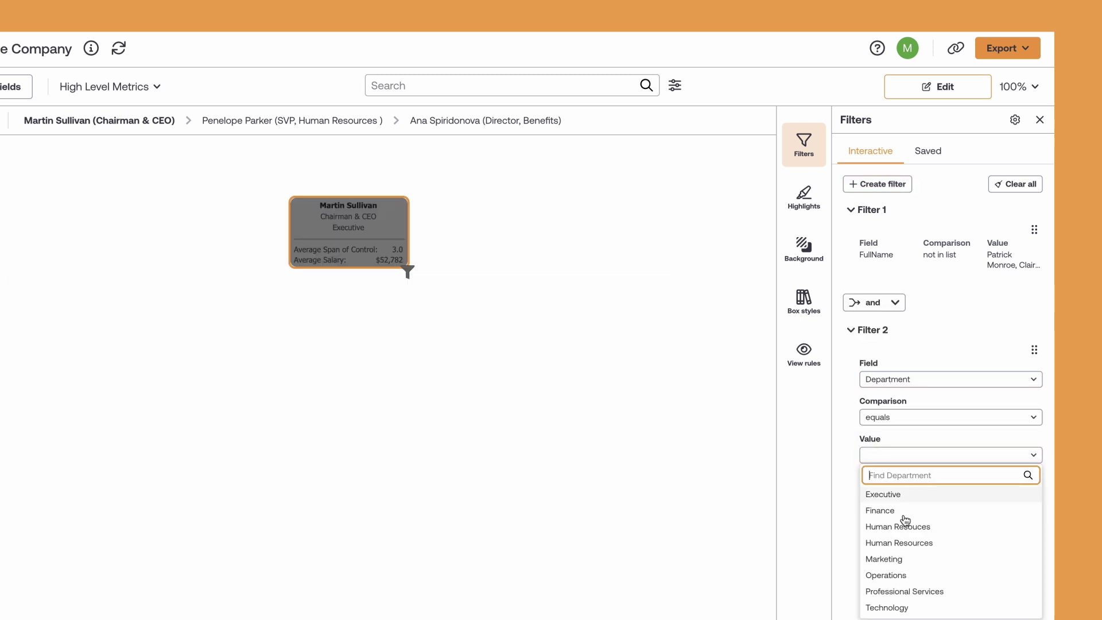
click(902, 608)
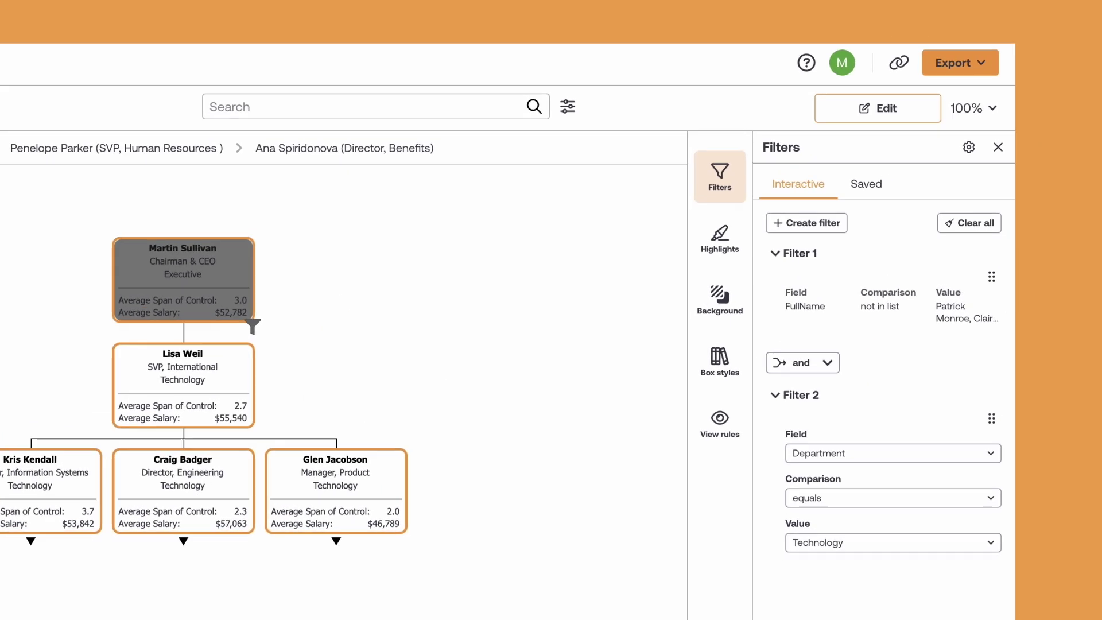
- Export the chart to PowerPoint with pages broken by level, then choose a private share link
click(940, 76)
mouse_move(938, 97)
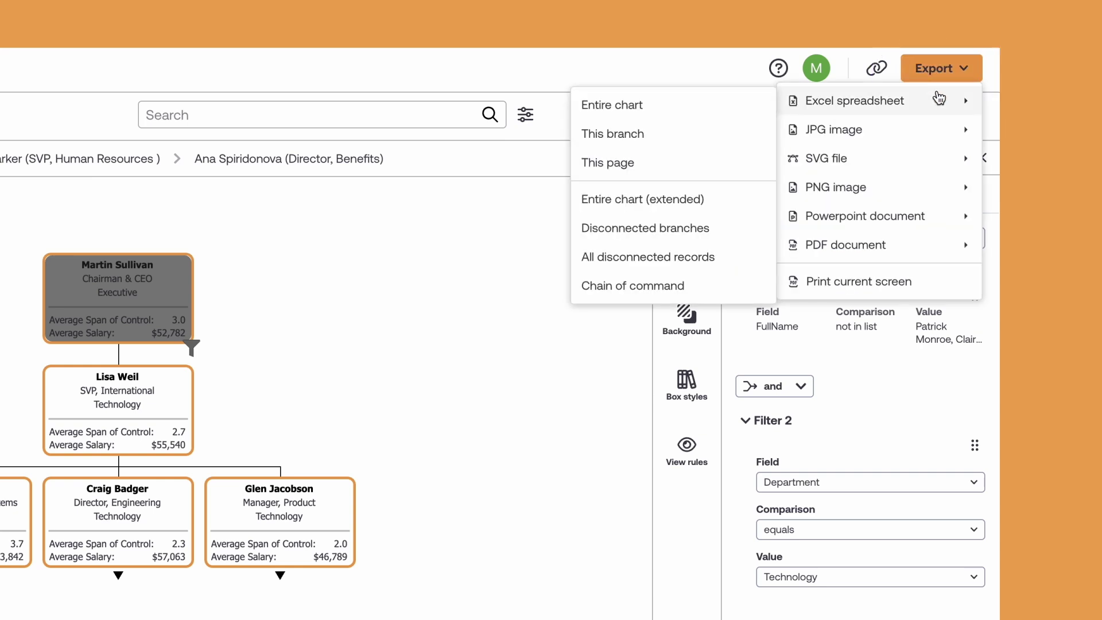
mouse_move(912, 172)
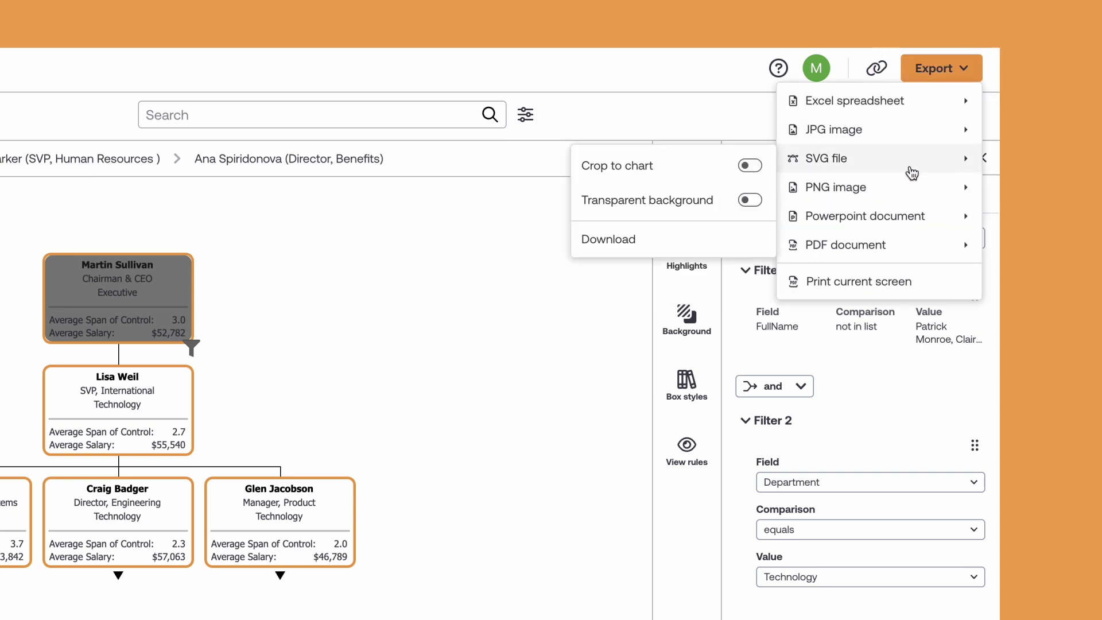
click(865, 216)
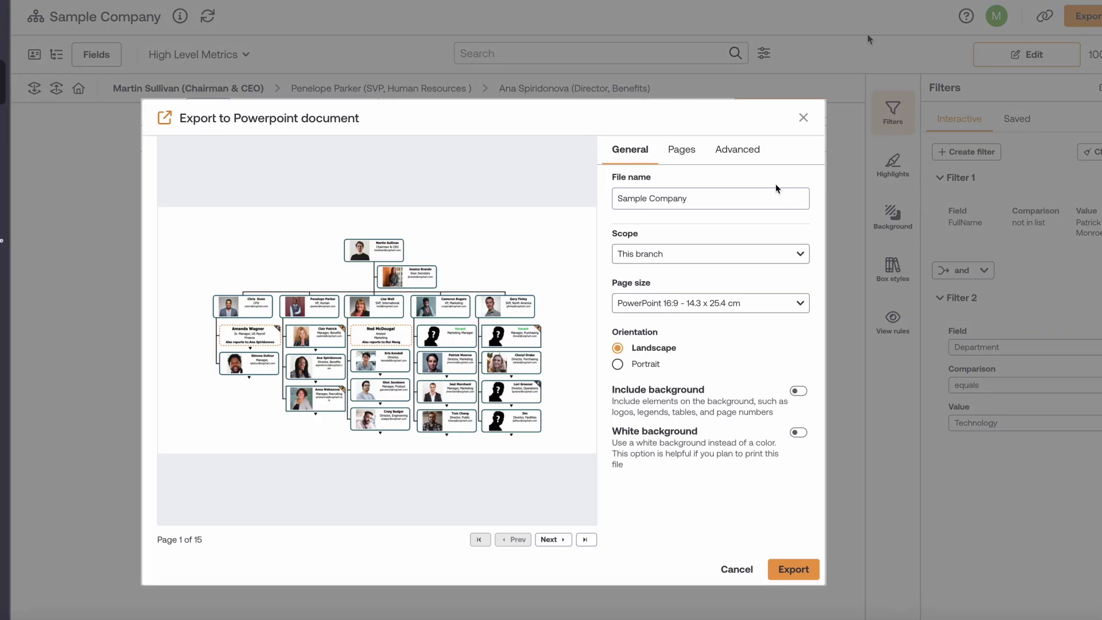
click(689, 154)
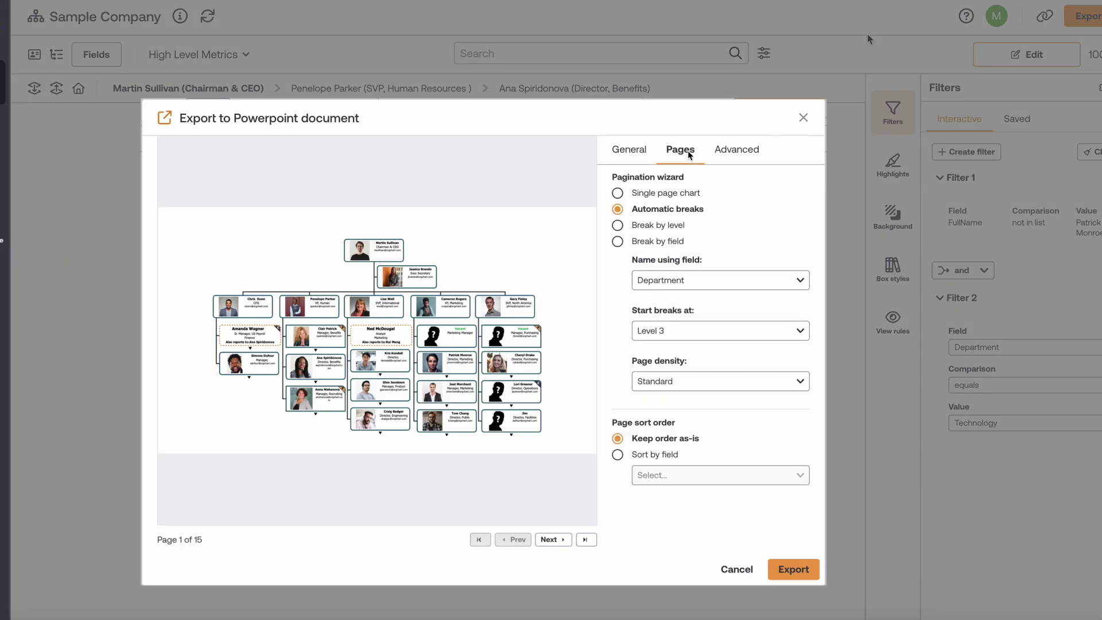
click(617, 225)
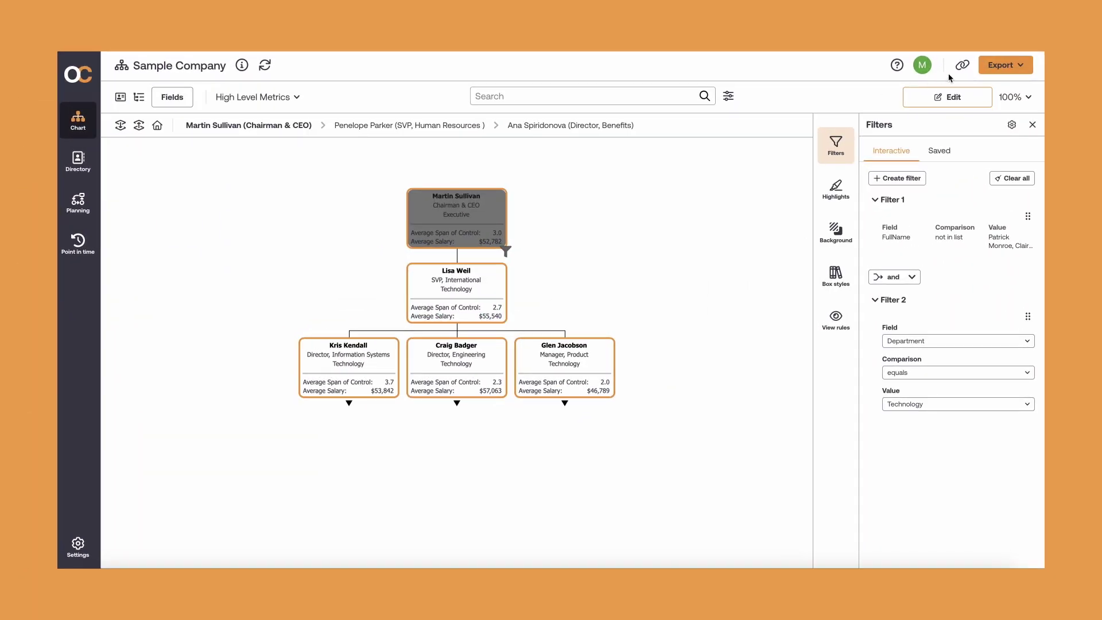
click(965, 69)
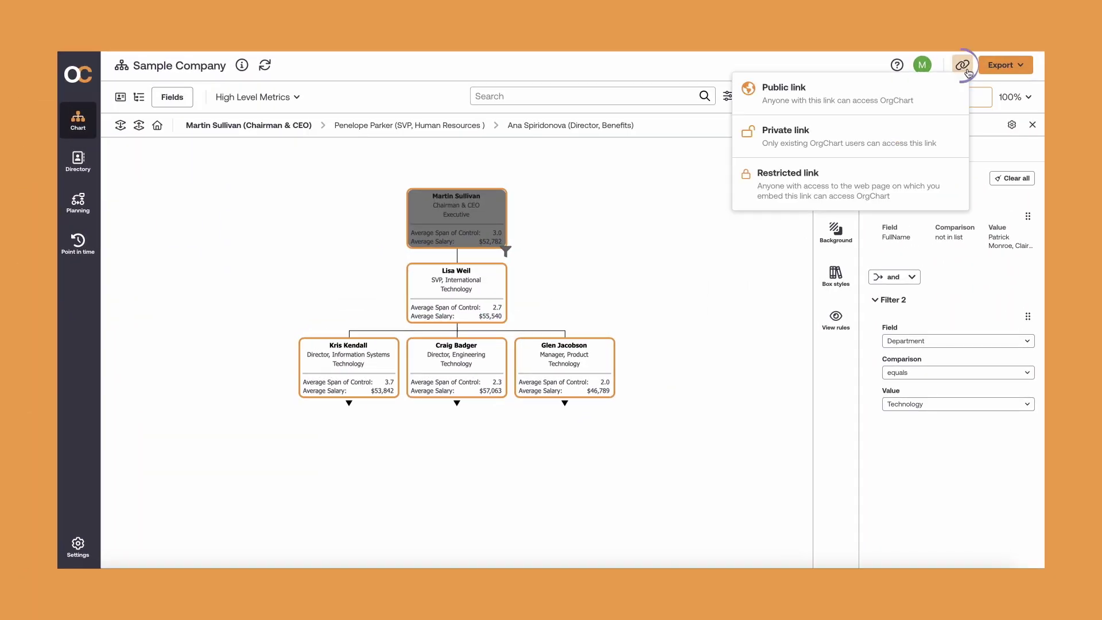
click(903, 144)
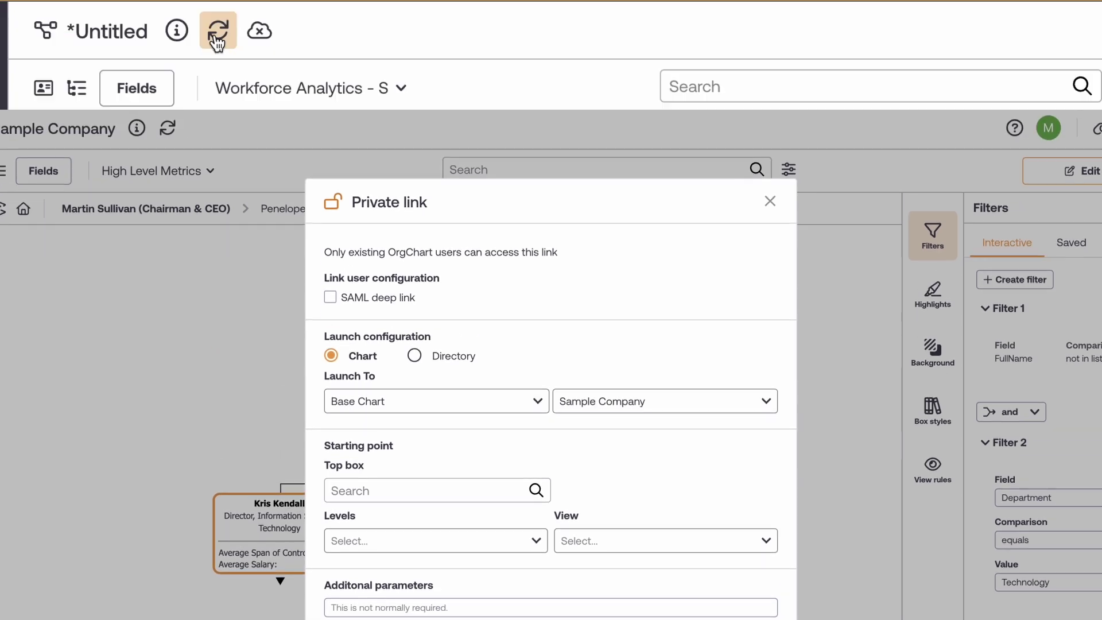
- Turn on automatic sync with the data source and refresh the chart now
click(212, 34)
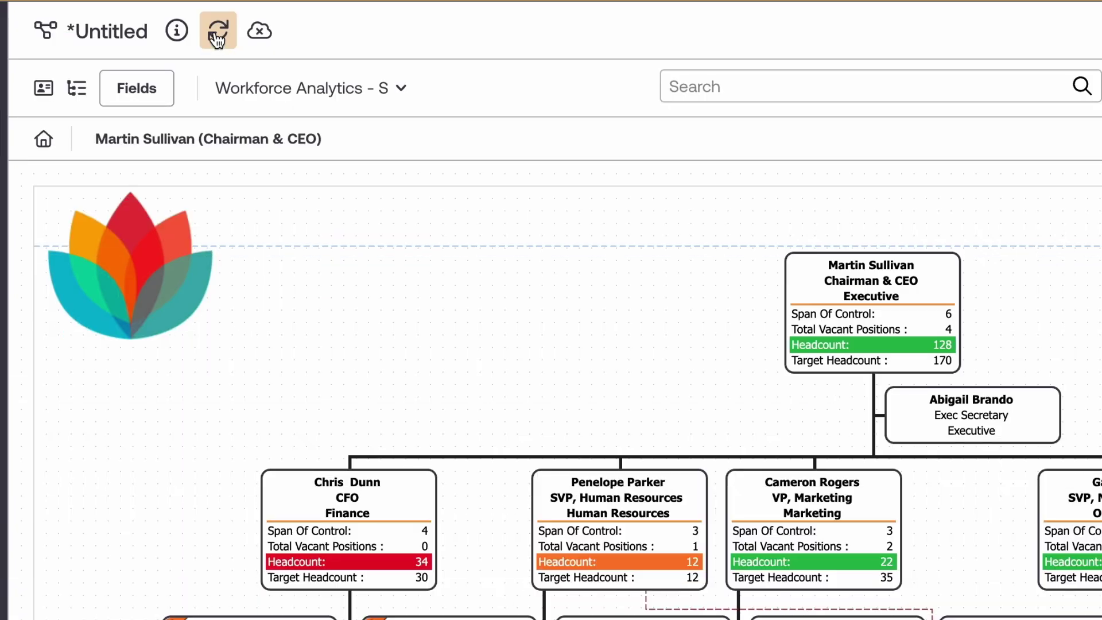
click(217, 36)
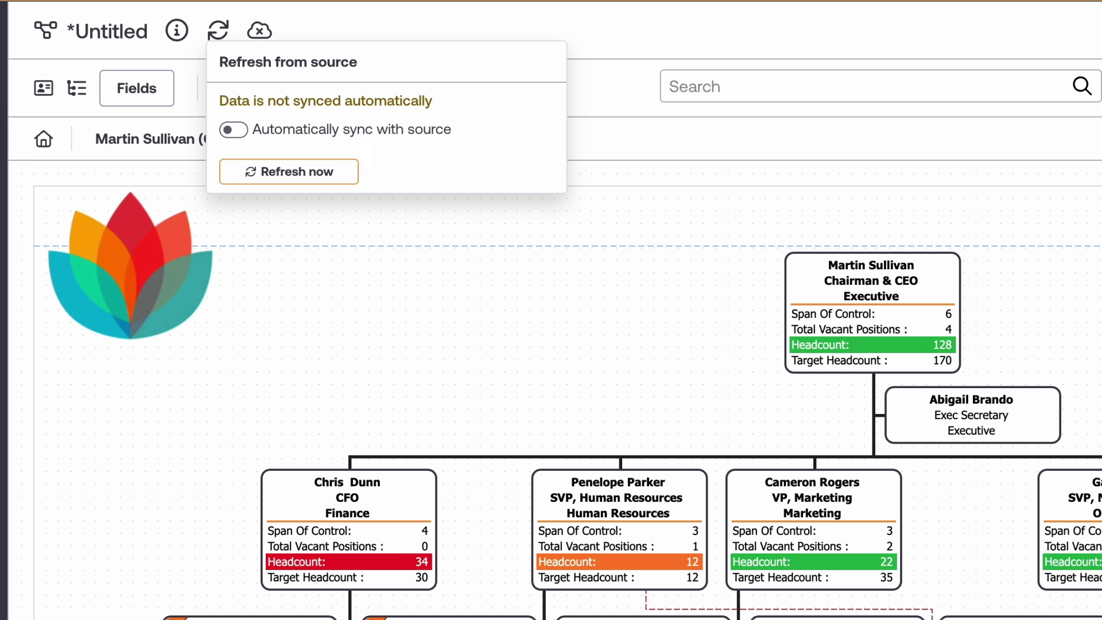
click(238, 135)
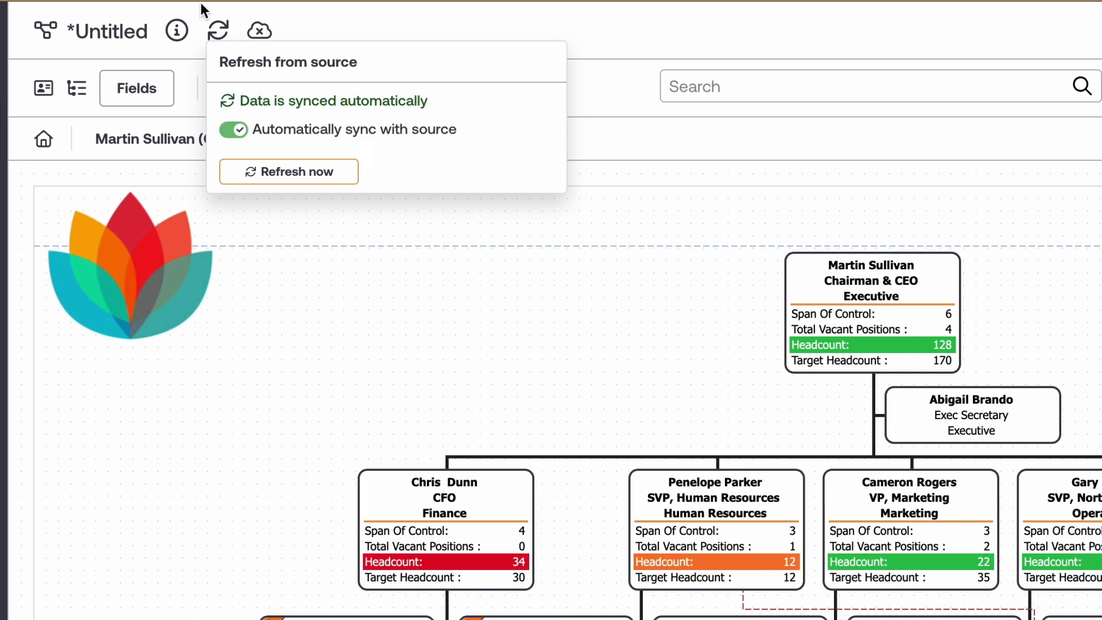
click(336, 174)
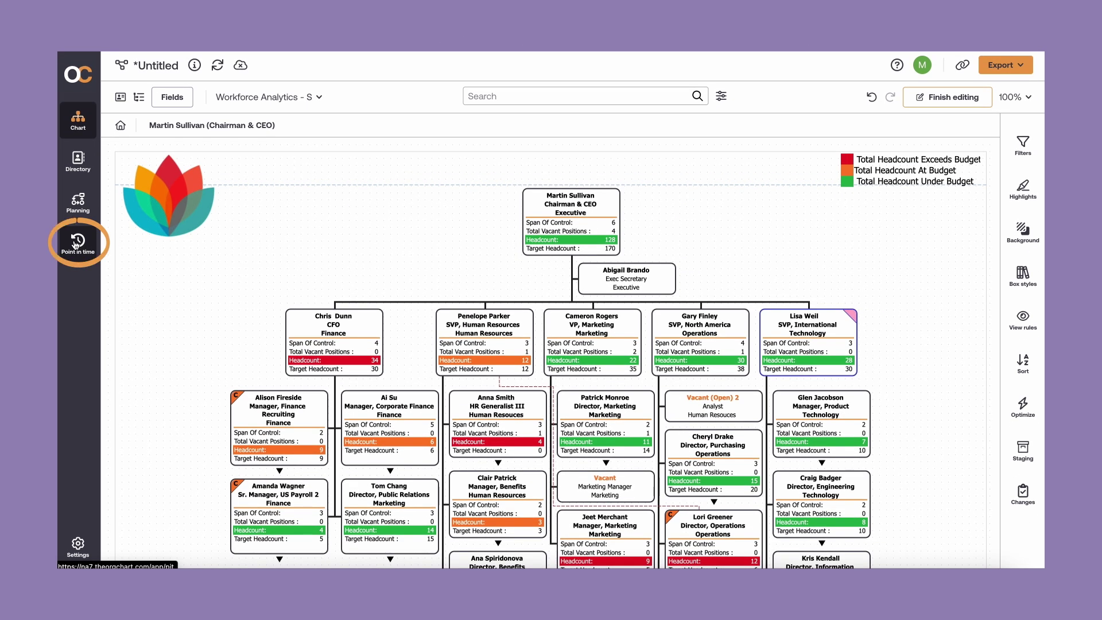
- Open the chart's archive history and move the start-date calendar to December 2021
click(76, 242)
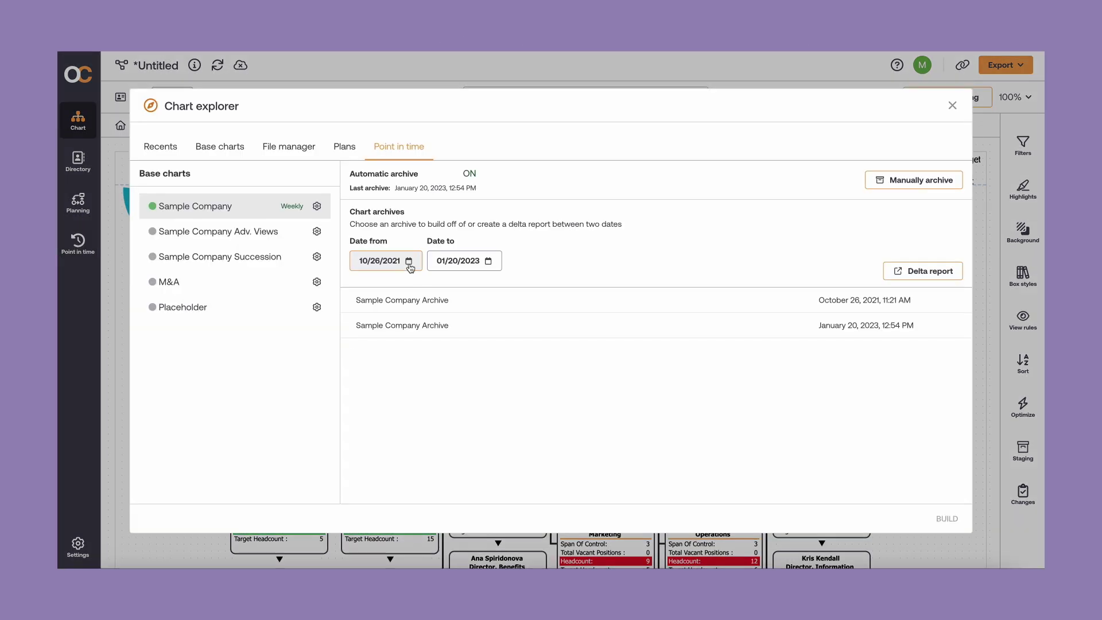
click(408, 261)
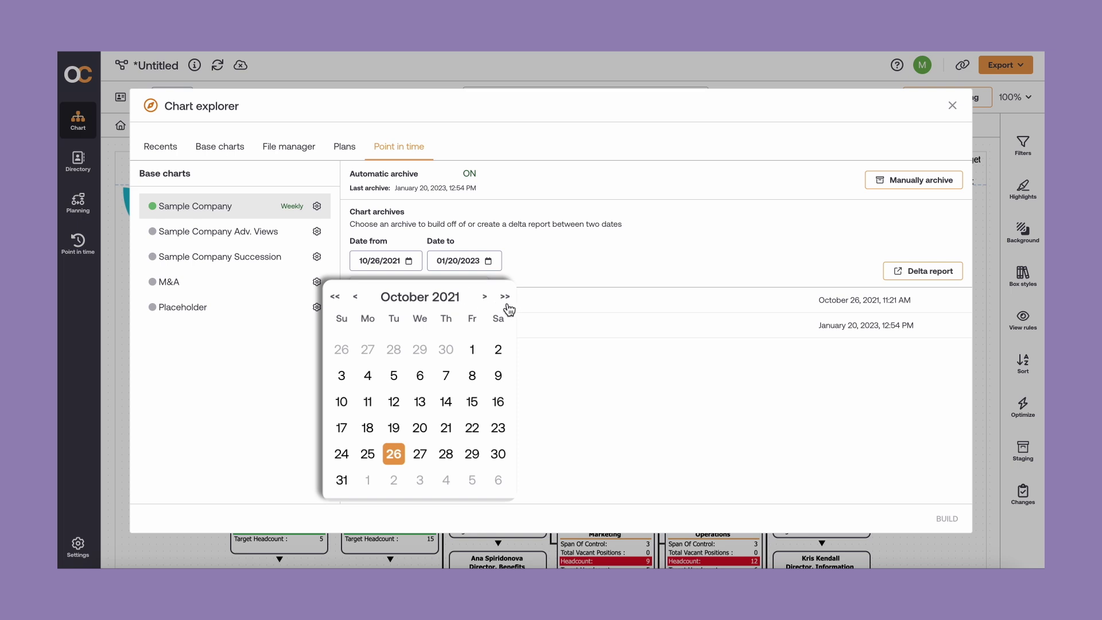
click(485, 298)
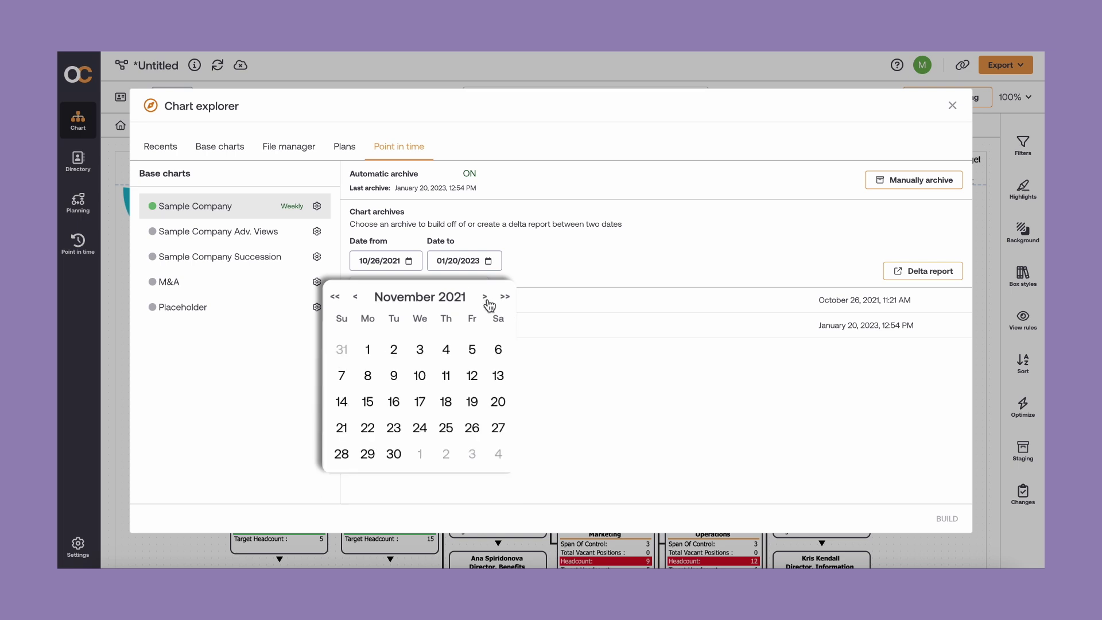
click(485, 298)
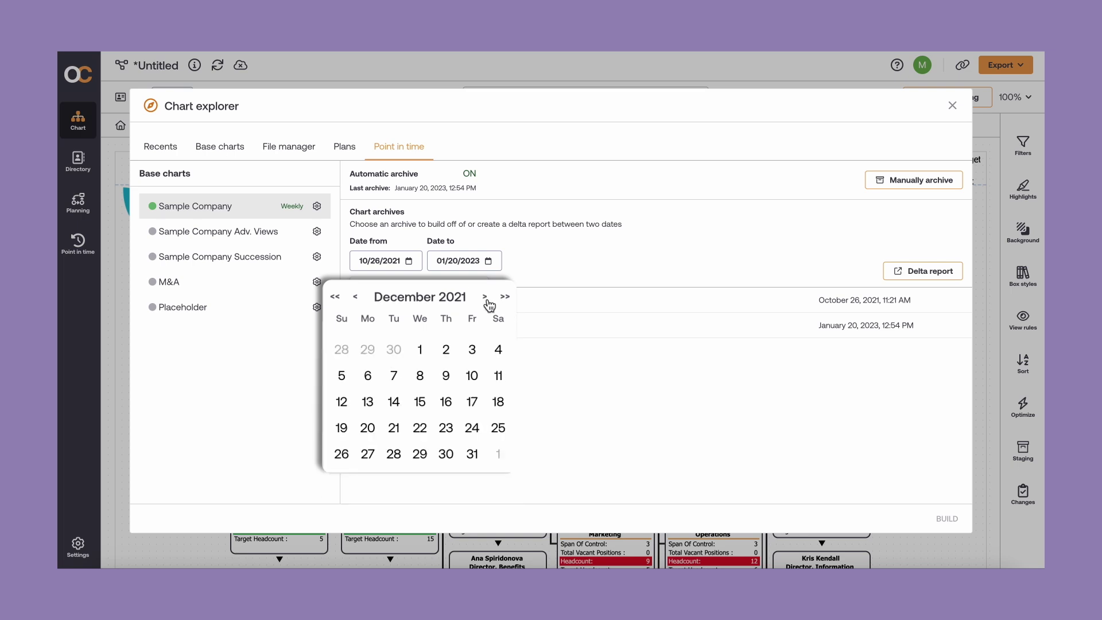
- Change Sample Company's archive frequency to Monthly and save
click(316, 205)
click(538, 231)
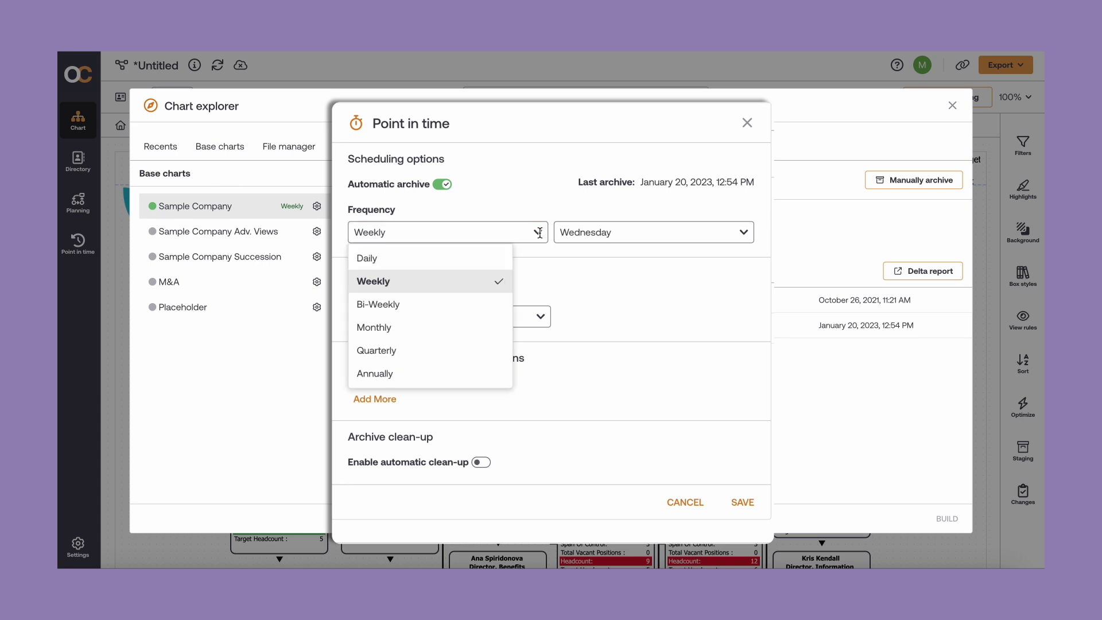
click(470, 326)
click(742, 502)
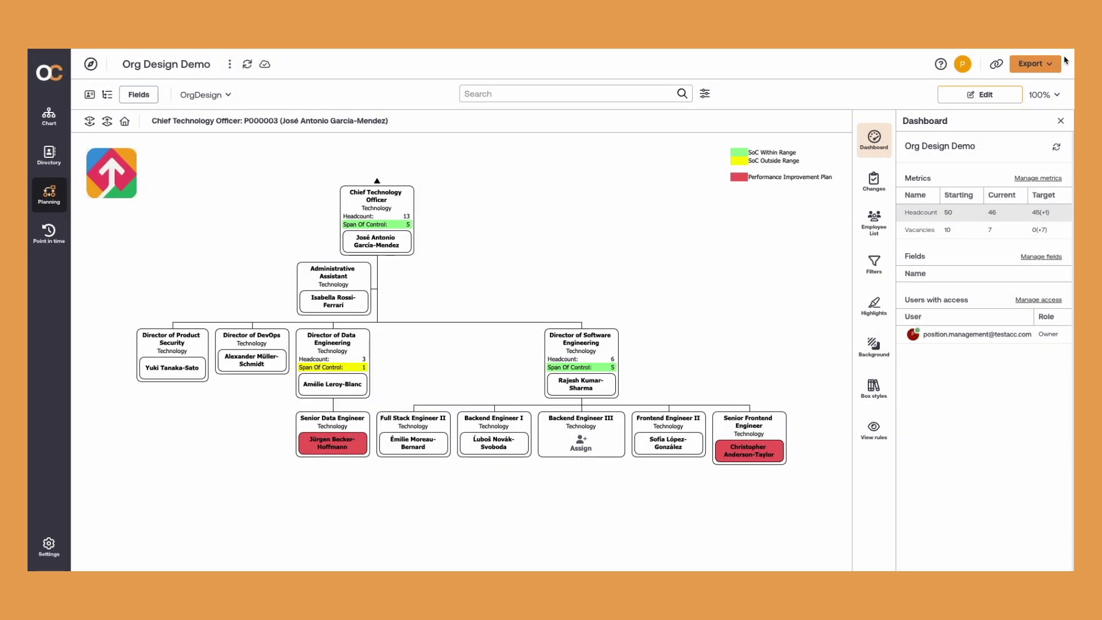
- Search the employee list by name and assign that employee to the vacant Backend Engineer III position
click(874, 227)
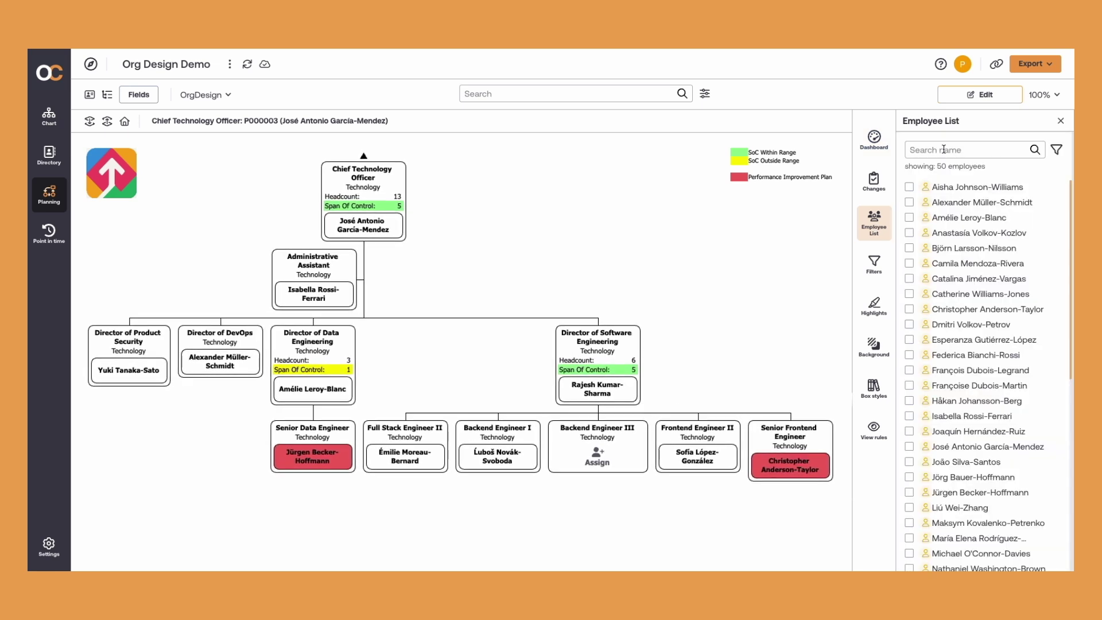
click(954, 150)
text(Lind)
click(909, 187)
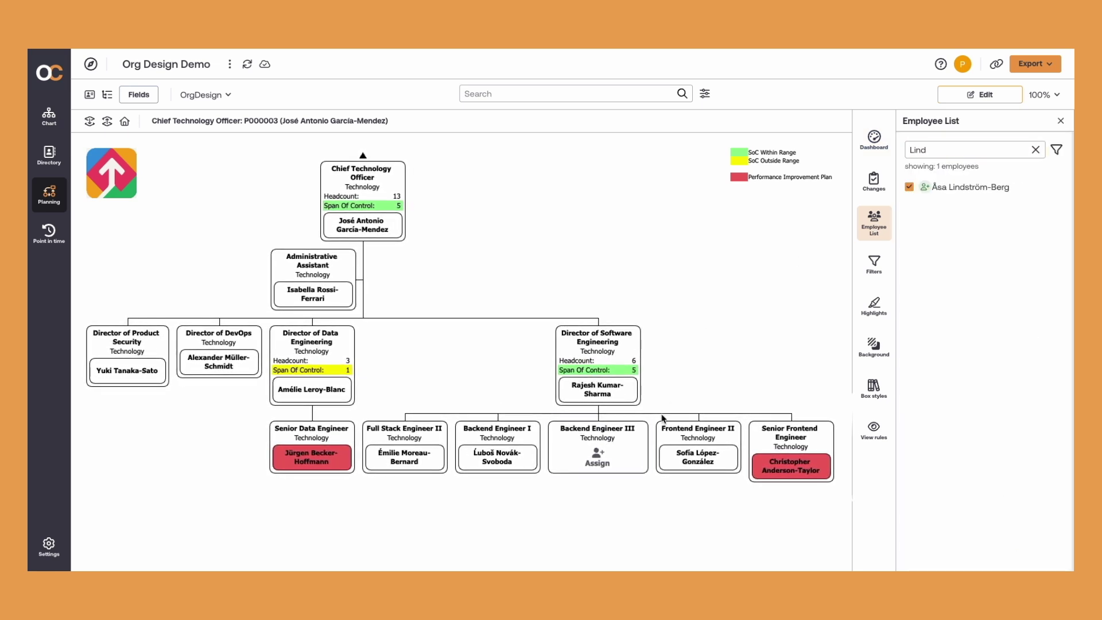
click(620, 461)
- Review the Backend Engineer III position's budget details to confirm its cost is under budget
right_click(607, 429)
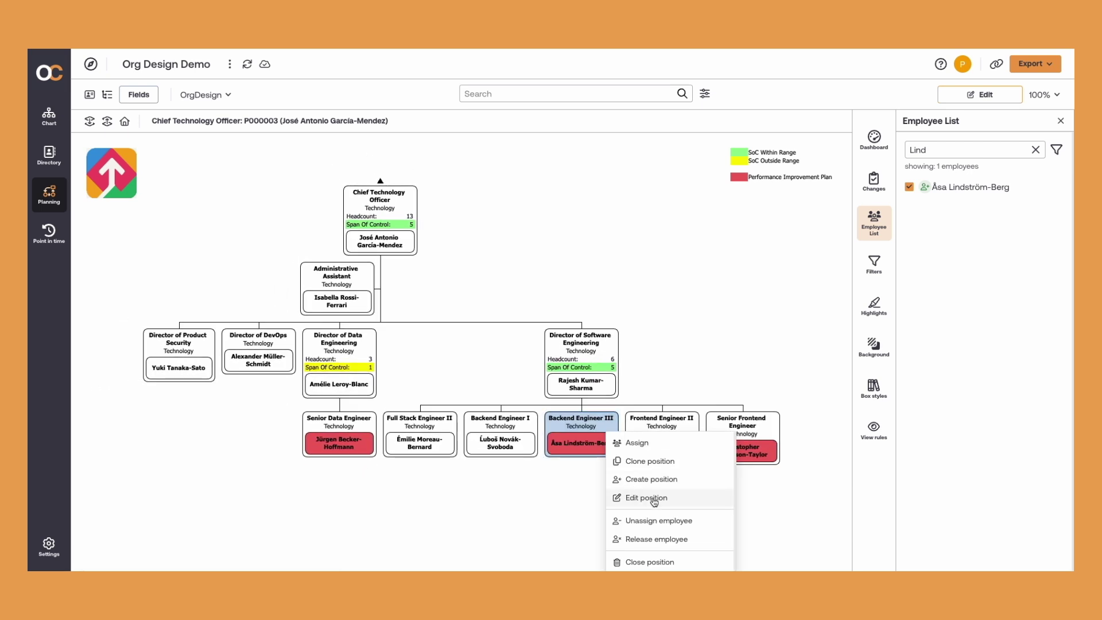
click(648, 497)
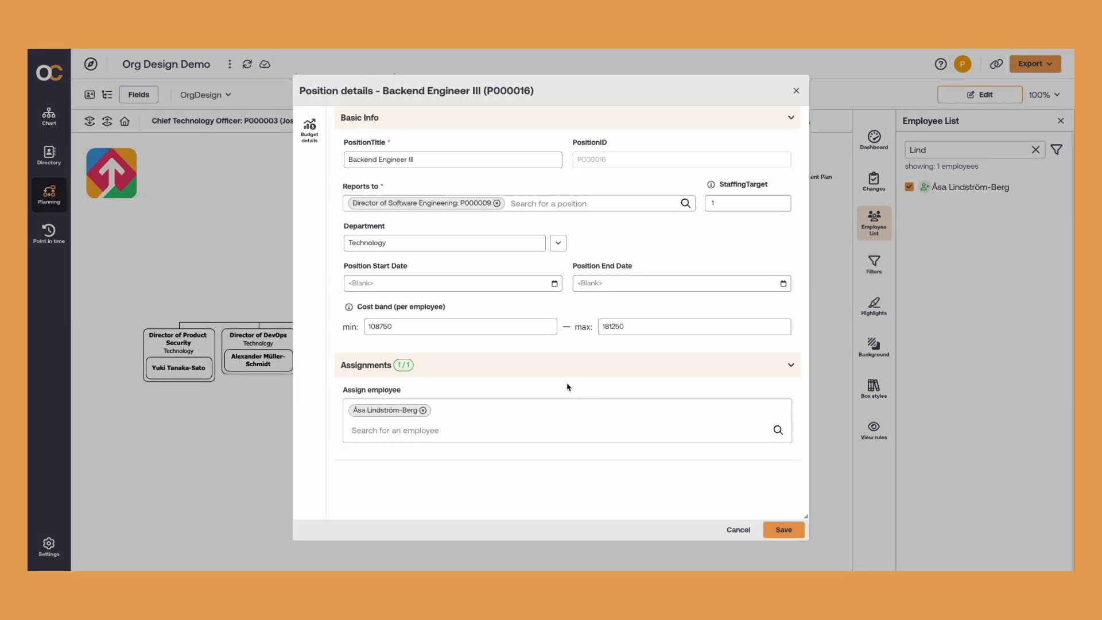
click(310, 131)
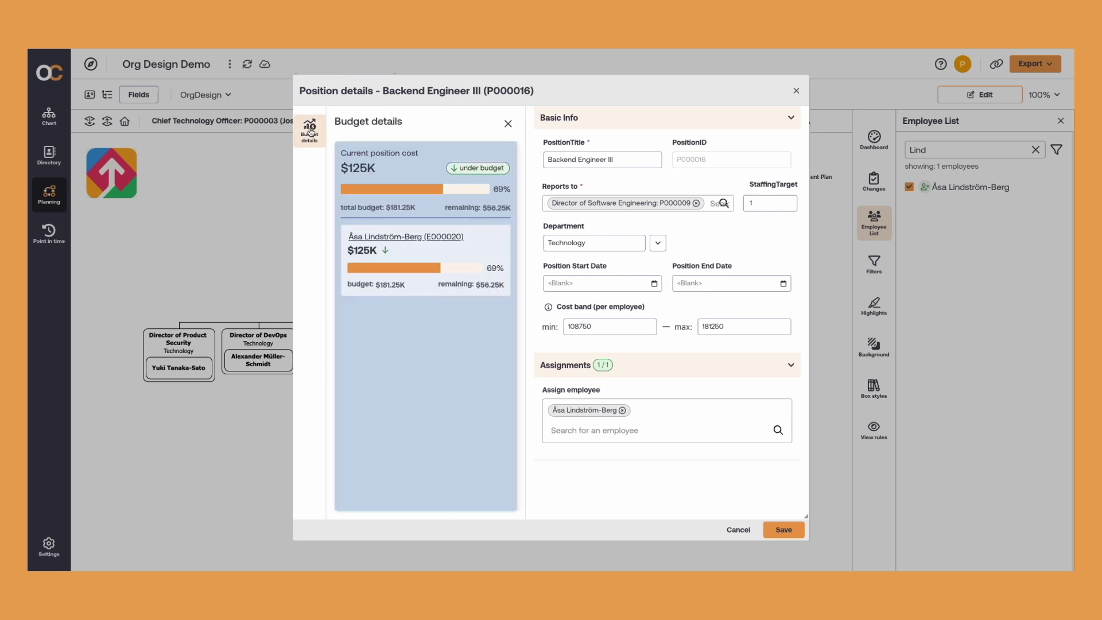
click(738, 530)
click(874, 181)
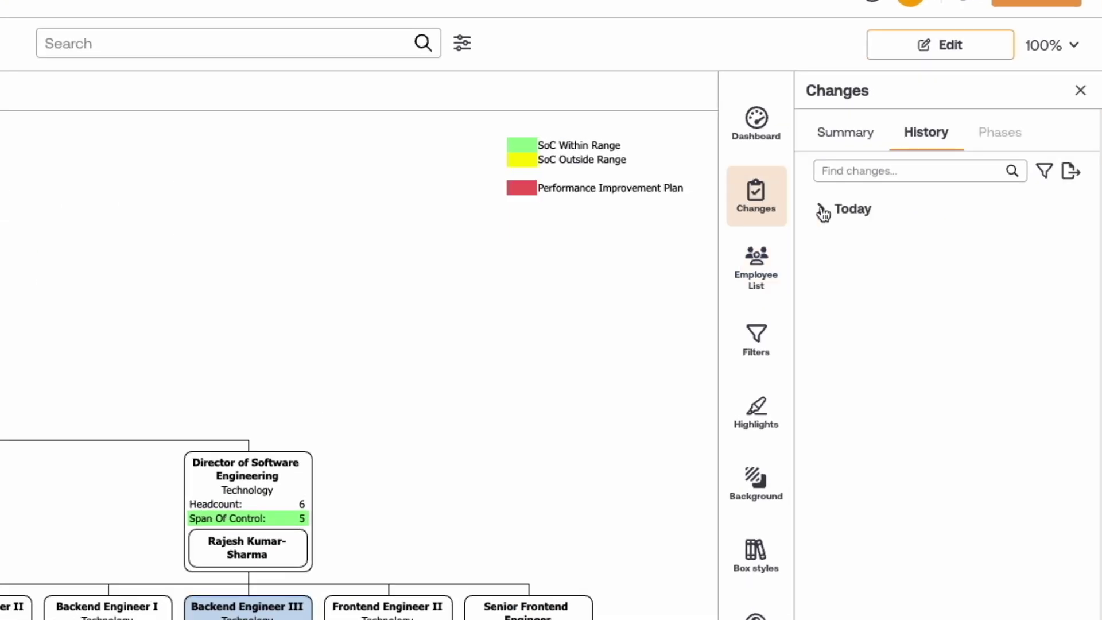
- Expand today's entries: the move from Data Engineer II to Backend Engineer III and the closed Data Engineer II: P000020
click(912, 191)
click(836, 245)
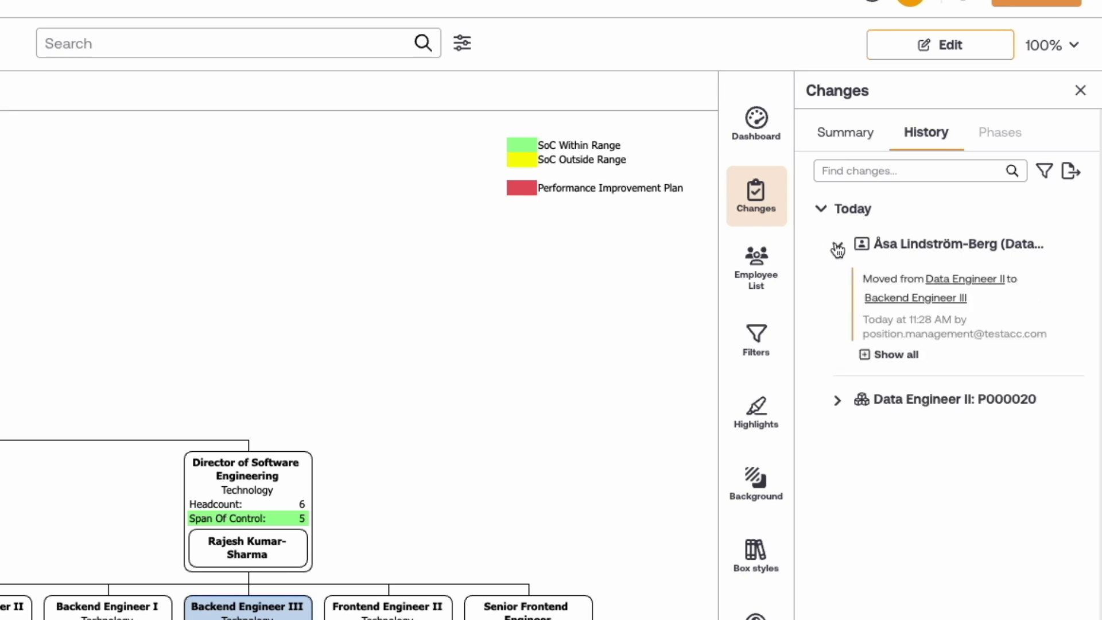
click(838, 400)
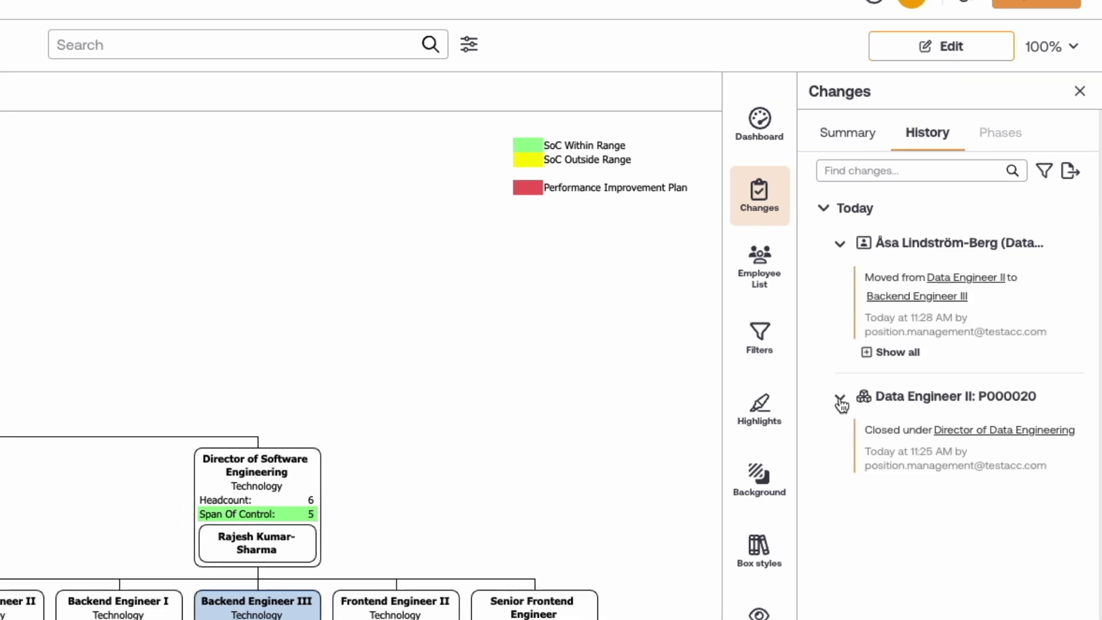